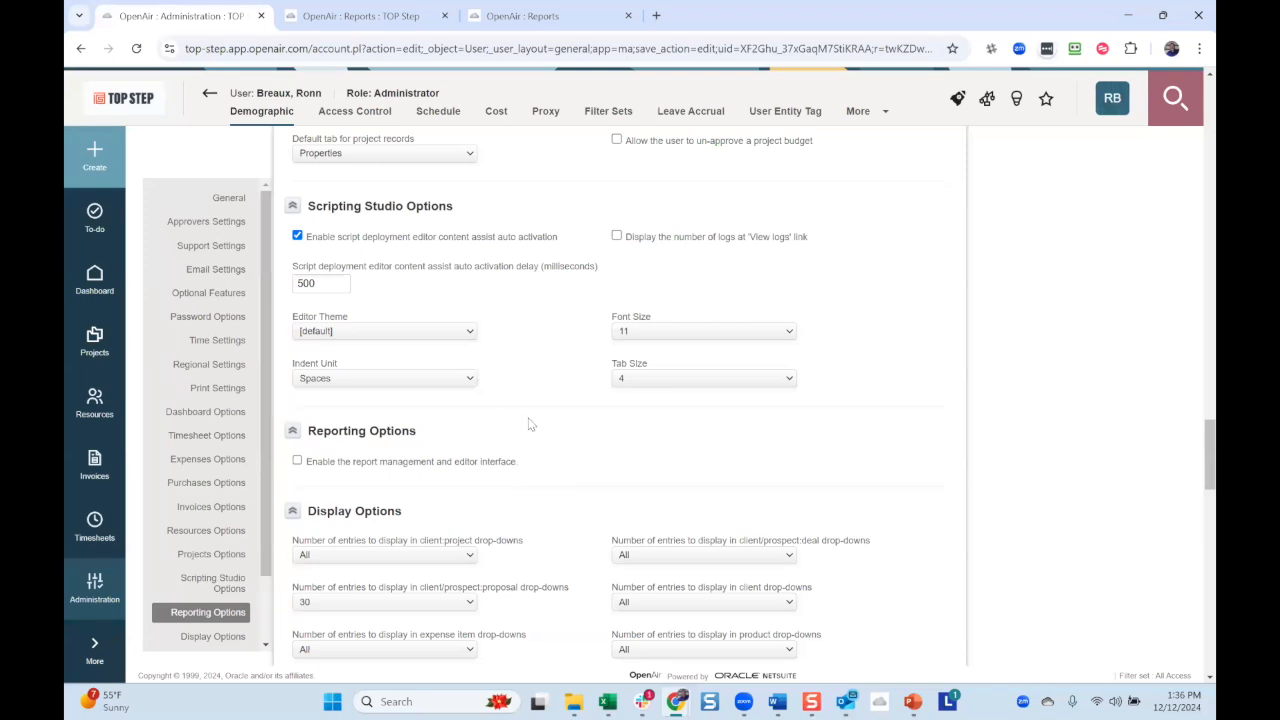
Step: Switch to the account's reports and open the options for a new account-wide Company summary report
click(366, 18)
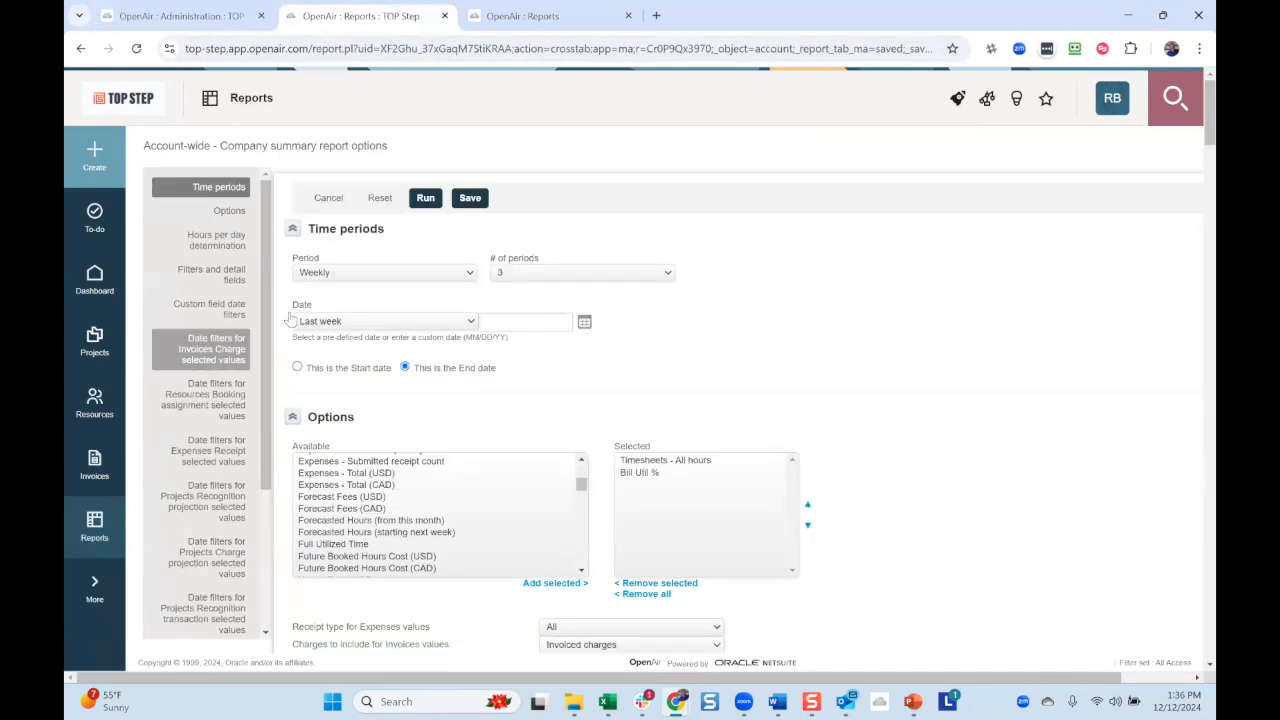
click(95, 526)
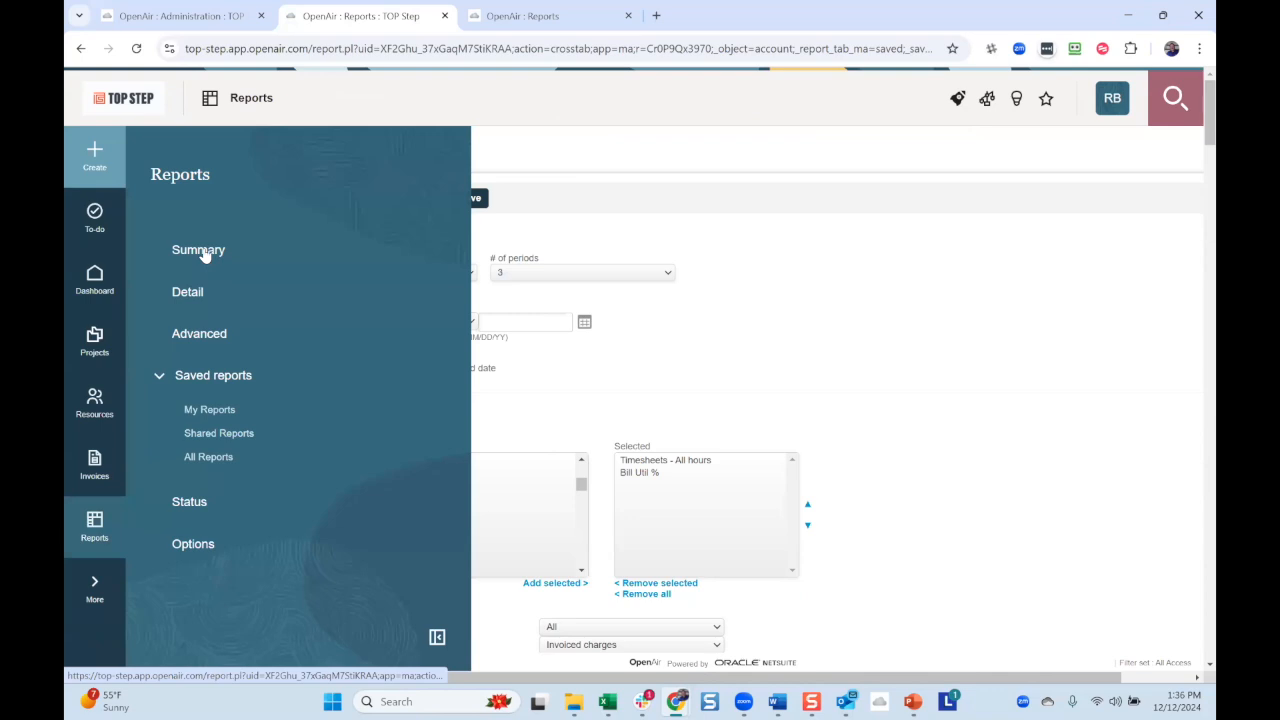
click(200, 251)
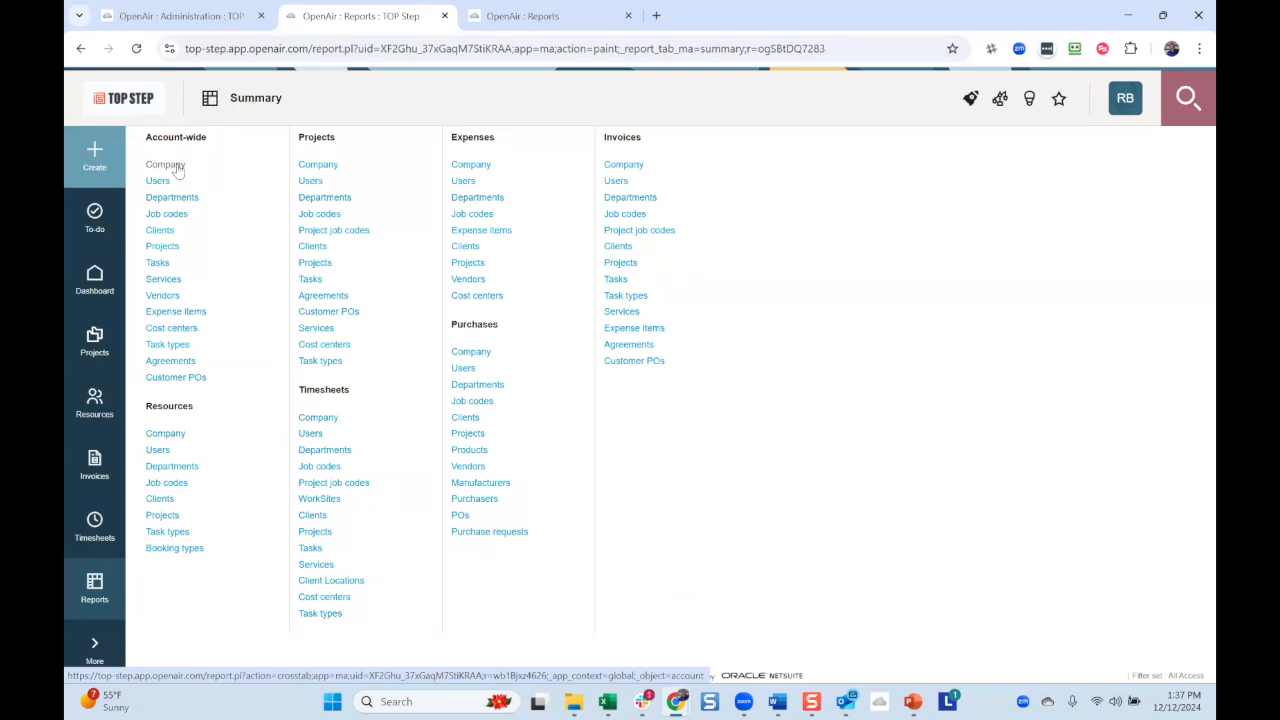
click(177, 169)
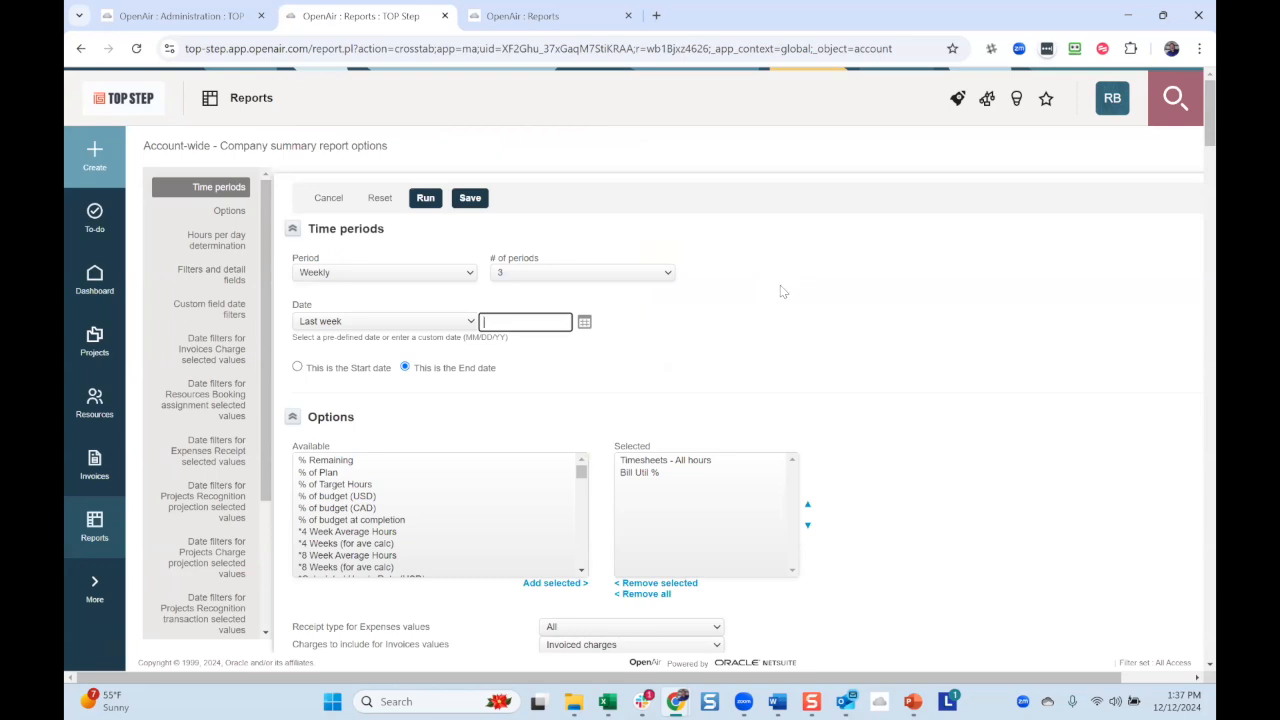
Step: Look through the whole Company summary report form, from time periods and filters to the Other settings
scroll(779, 289, down, 2)
scroll(764, 292, up, 2)
scroll(779, 300, down, 2)
scroll(820, 280, down, 5)
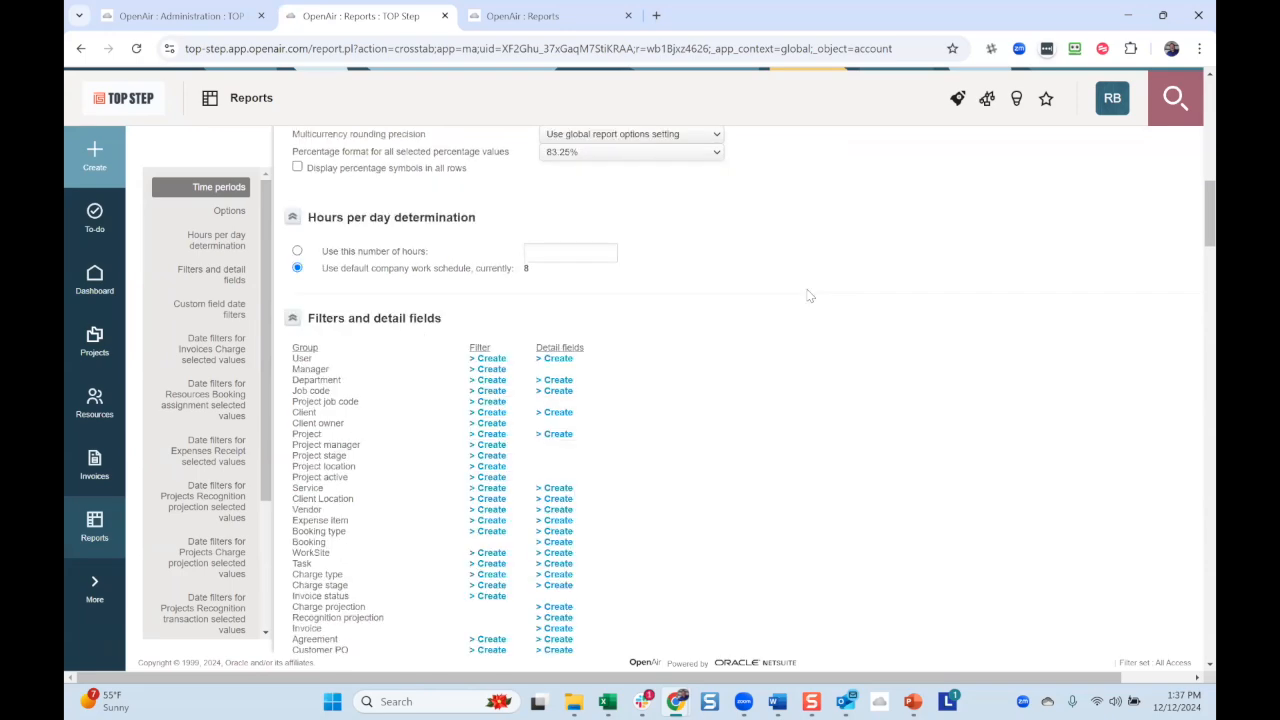
scroll(810, 296, down, 15)
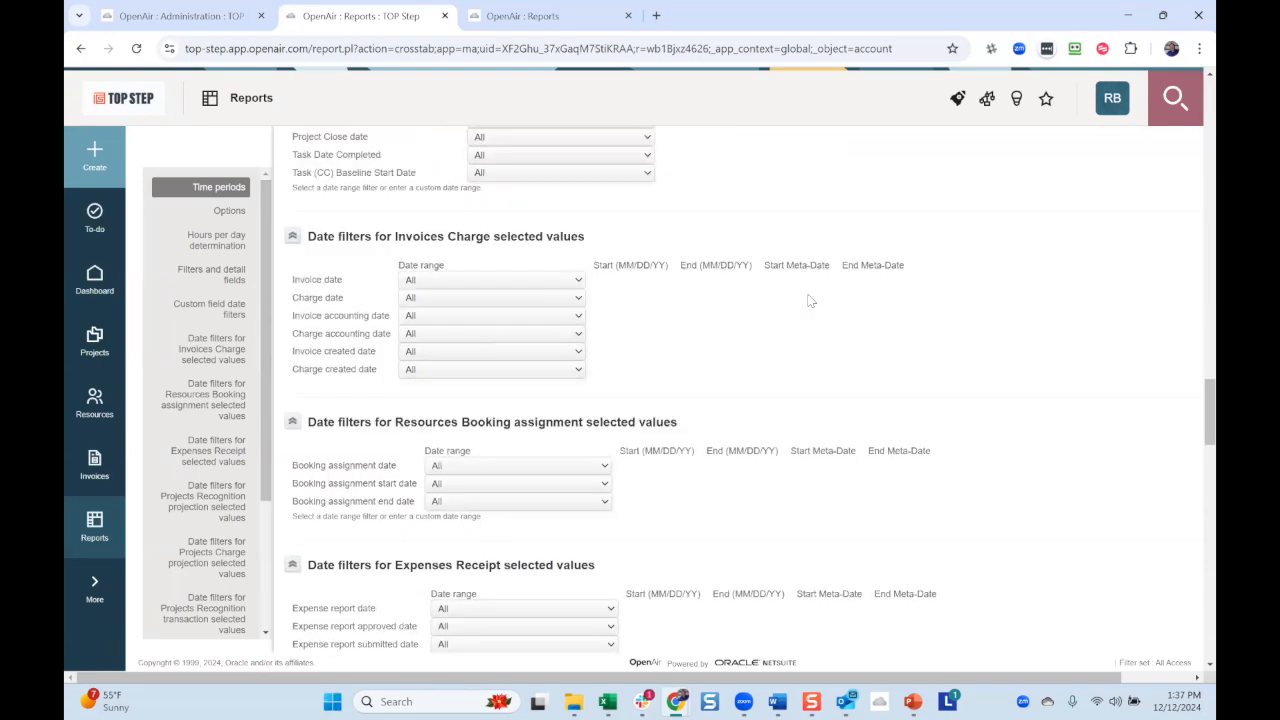
scroll(810, 300, down, 15)
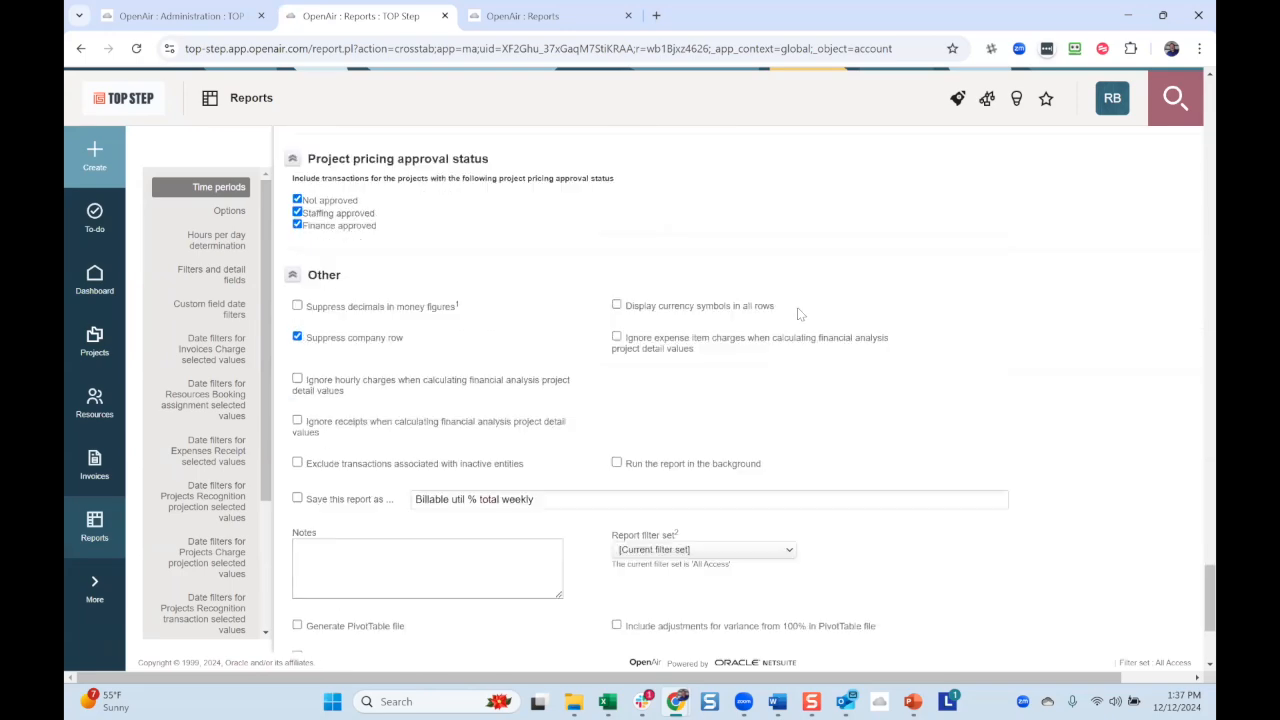
scroll(800, 306, up, 15)
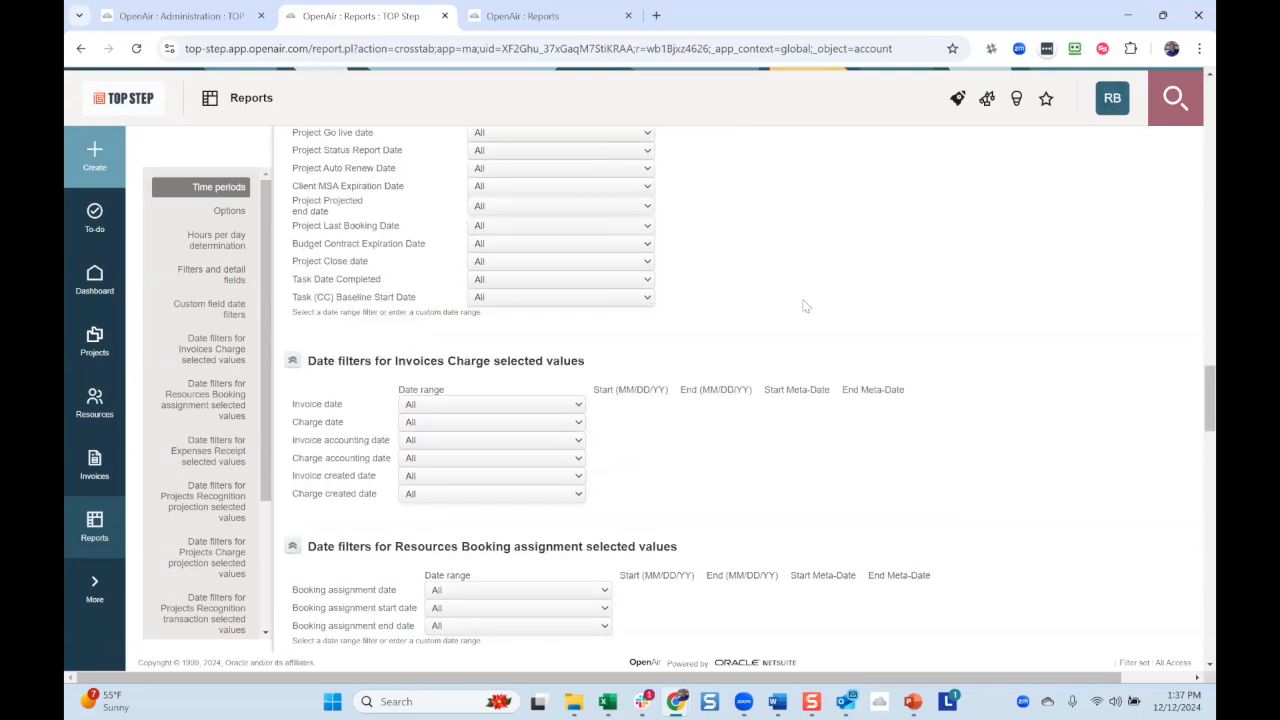
scroll(805, 306, up, 20)
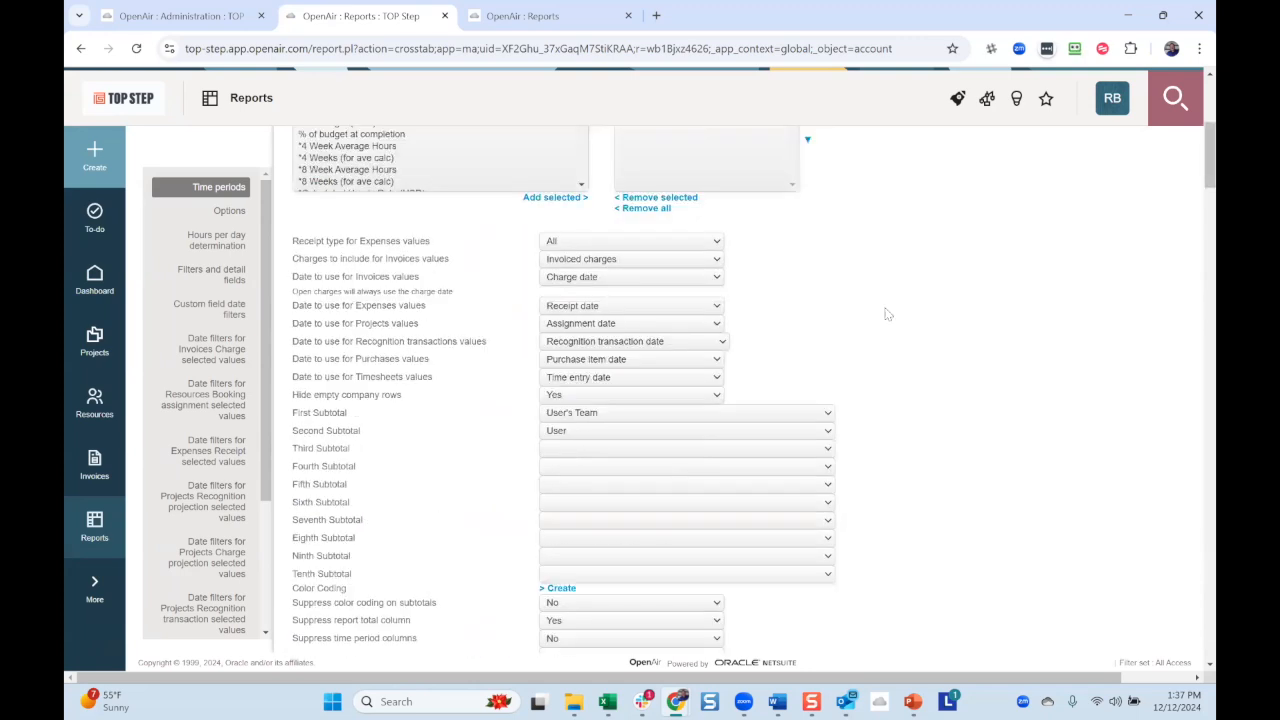
scroll(885, 314, up, 4)
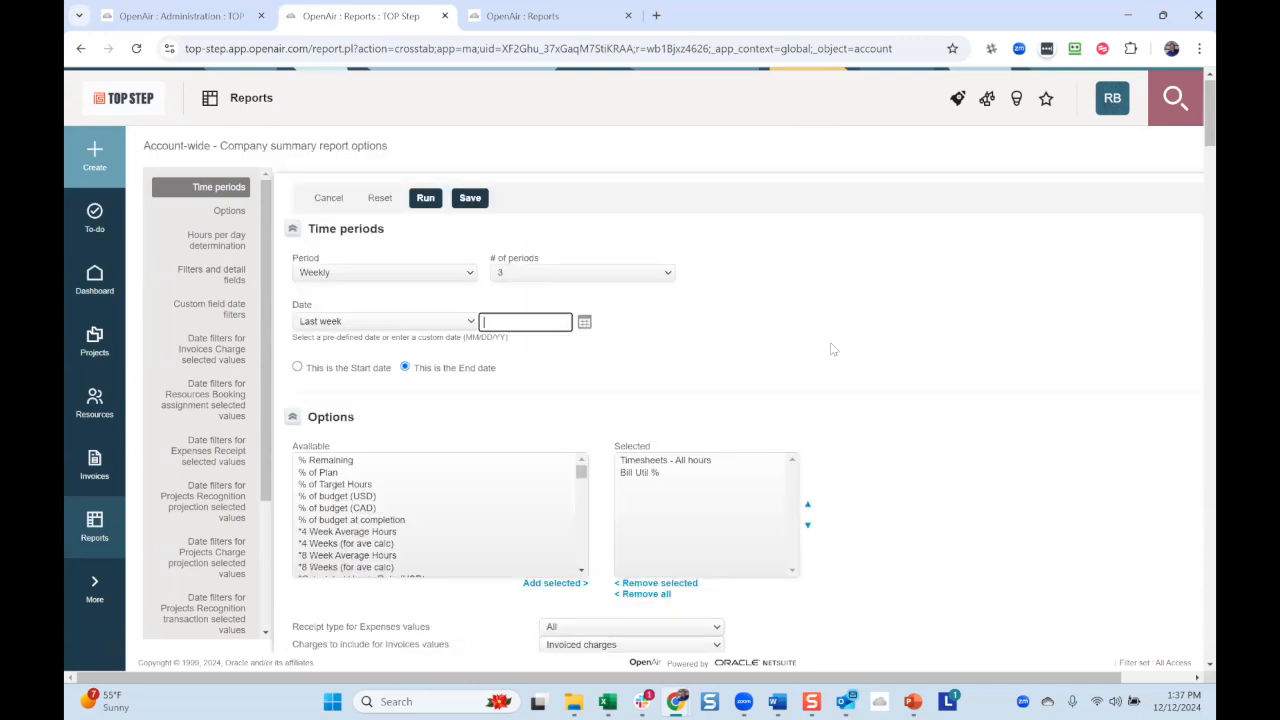
Step: Browse the available report values from the percentage fields through Expenses and Invoices to the Timesheets values
click(507, 465)
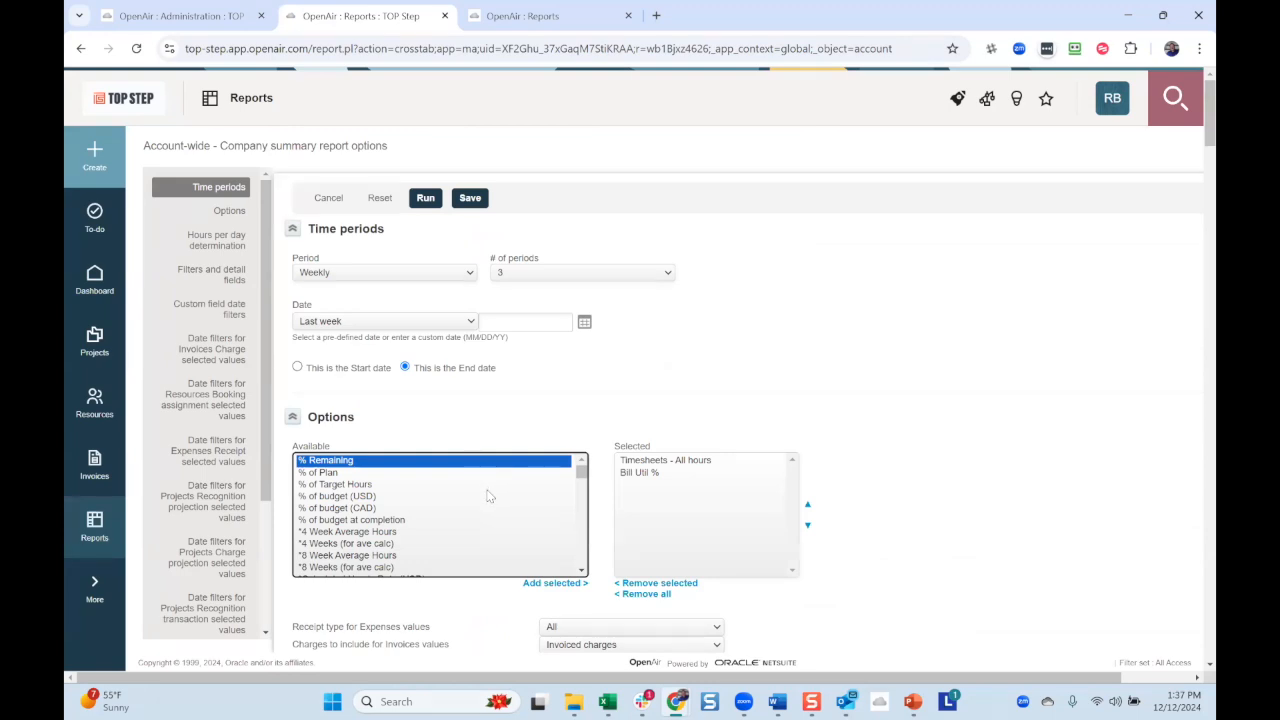
key(Down)
key(Down)
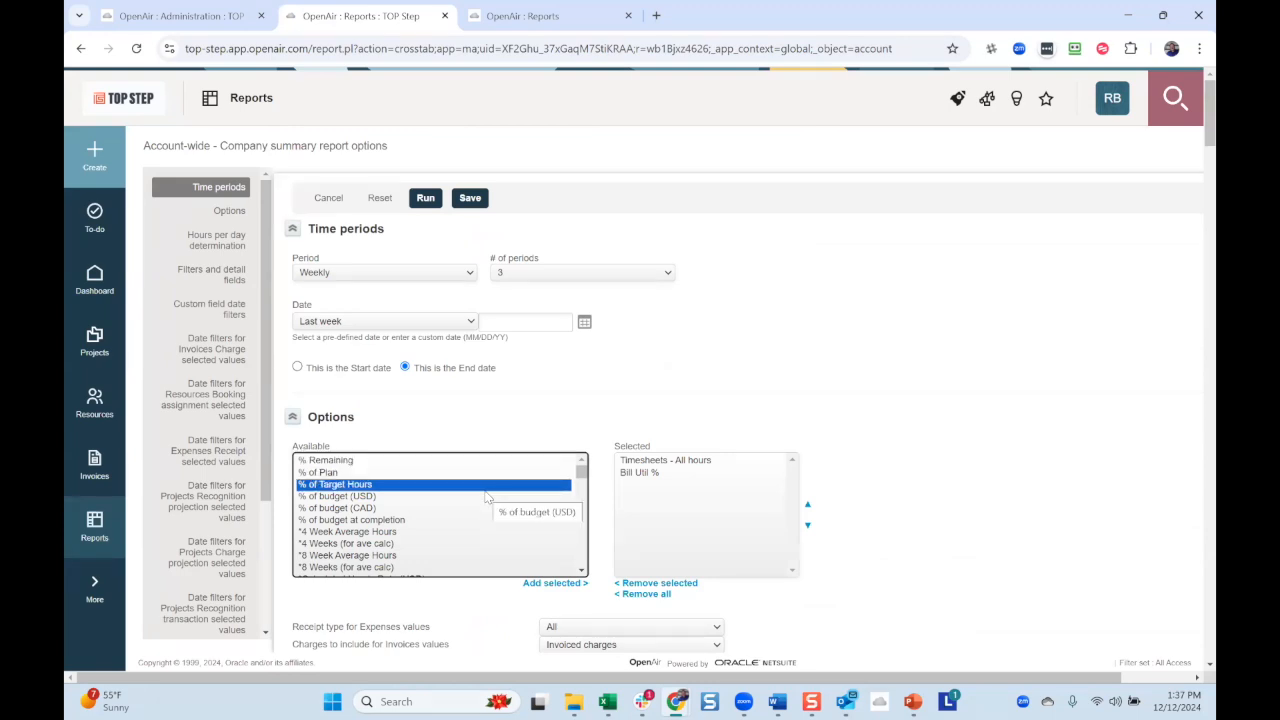
scroll(487, 497, down, 8)
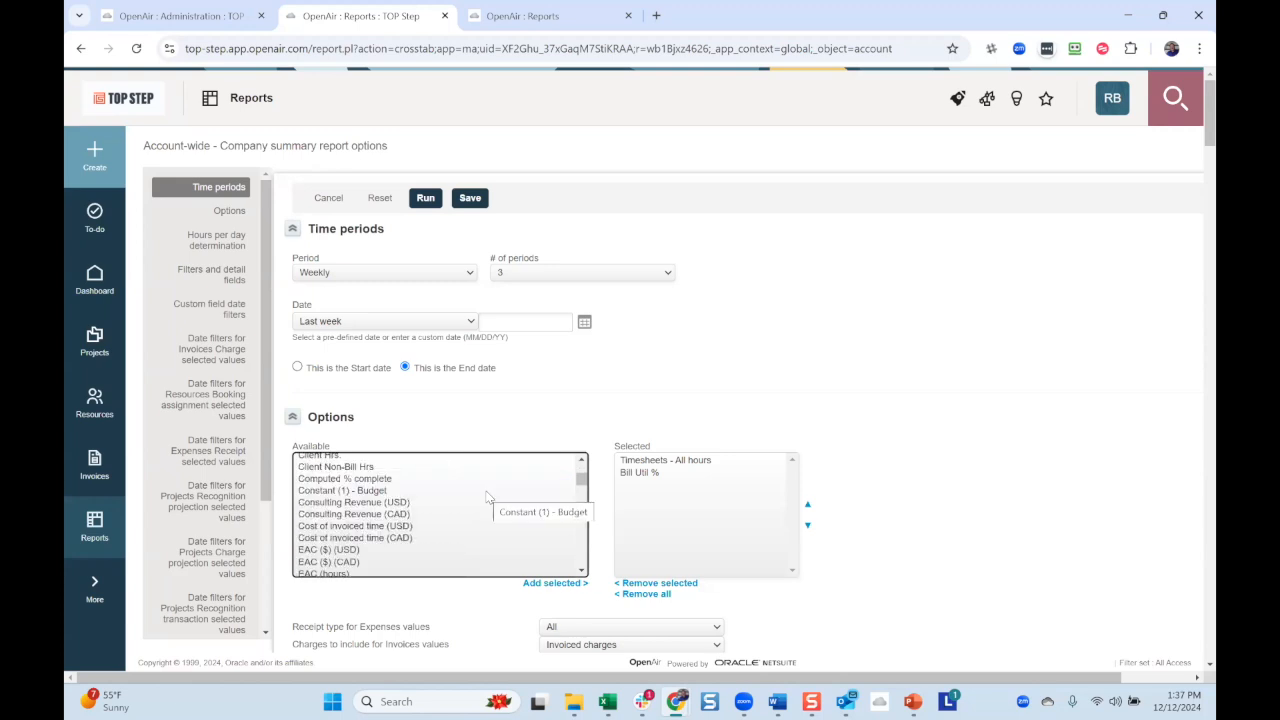
scroll(487, 497, down, 2)
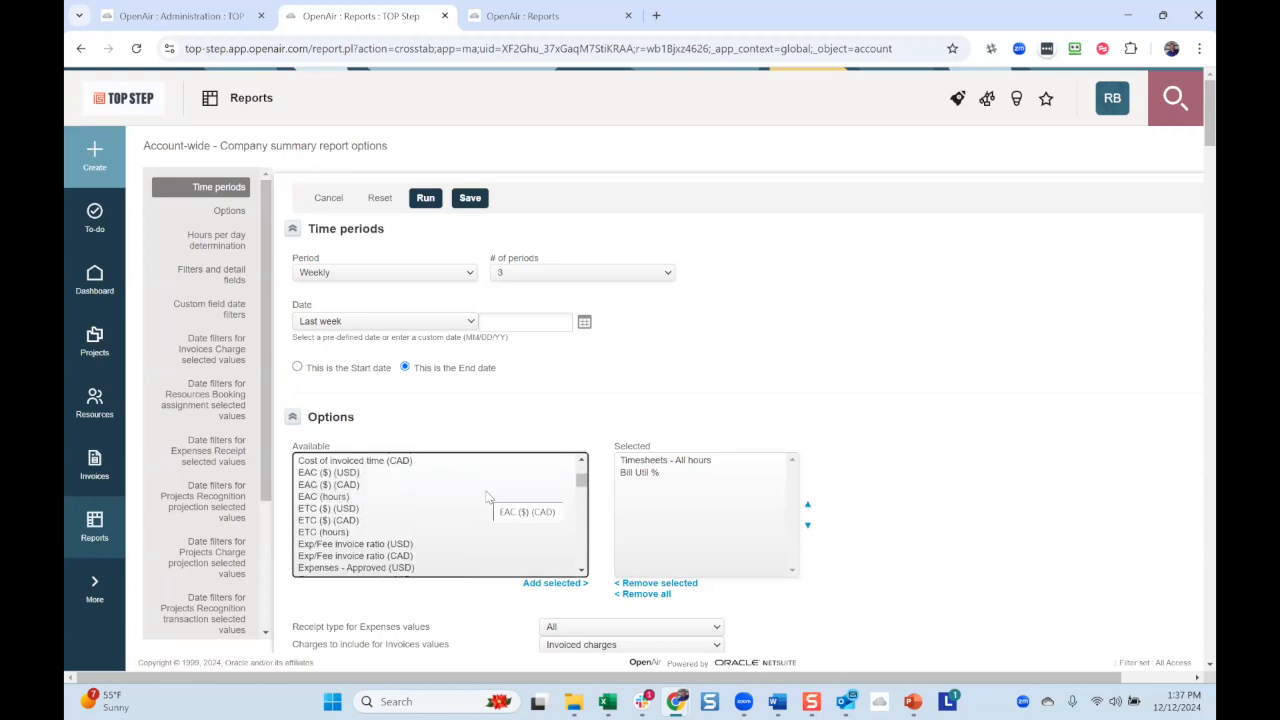
scroll(478, 495, down, 10)
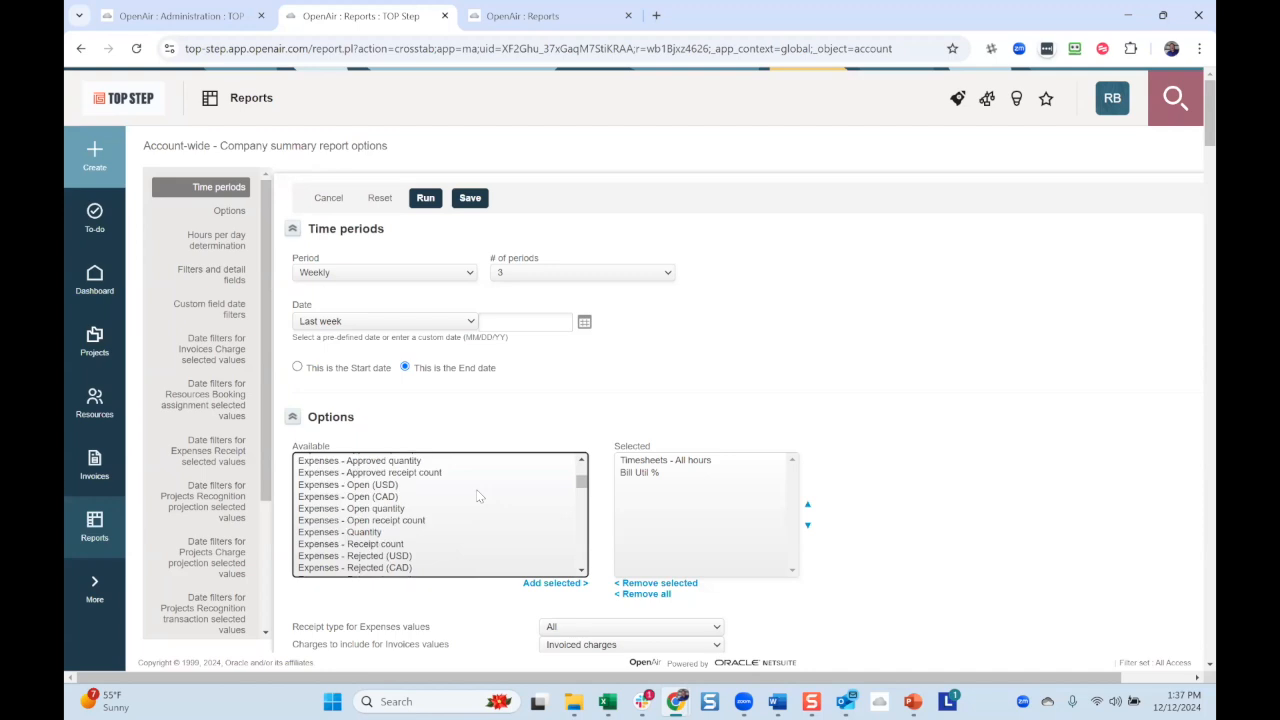
scroll(476, 489, down, 10)
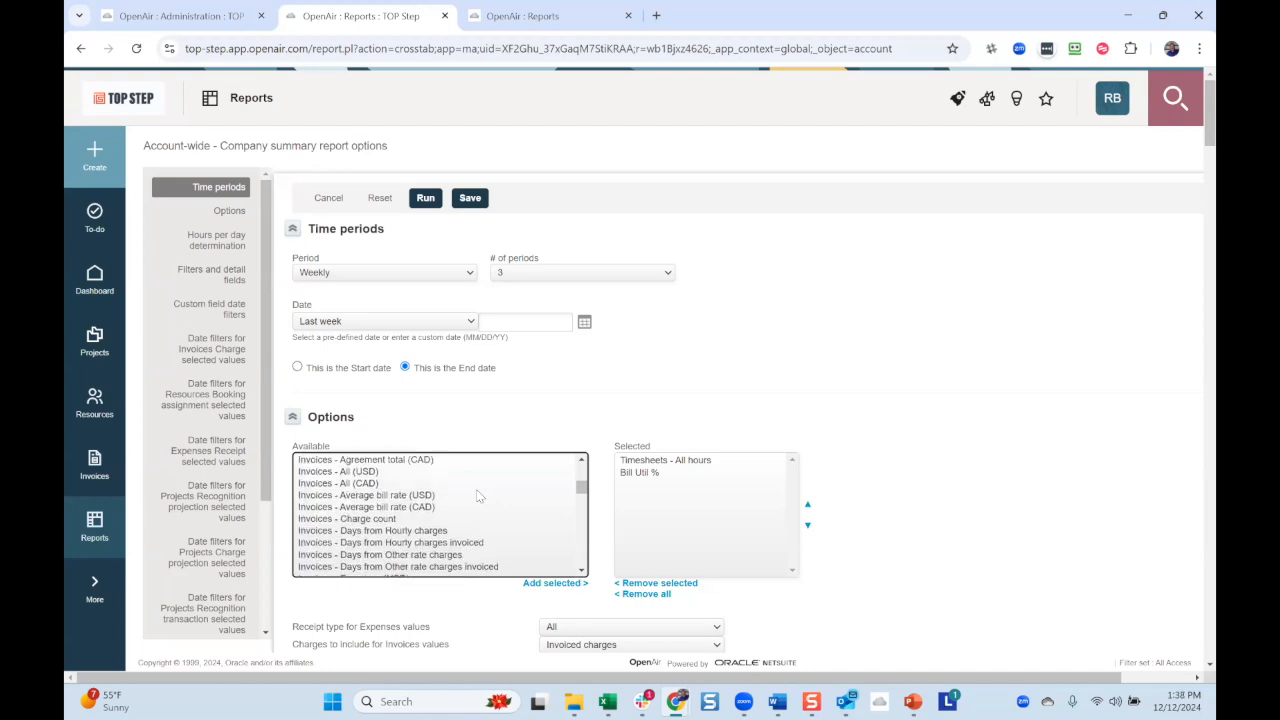
click(474, 485)
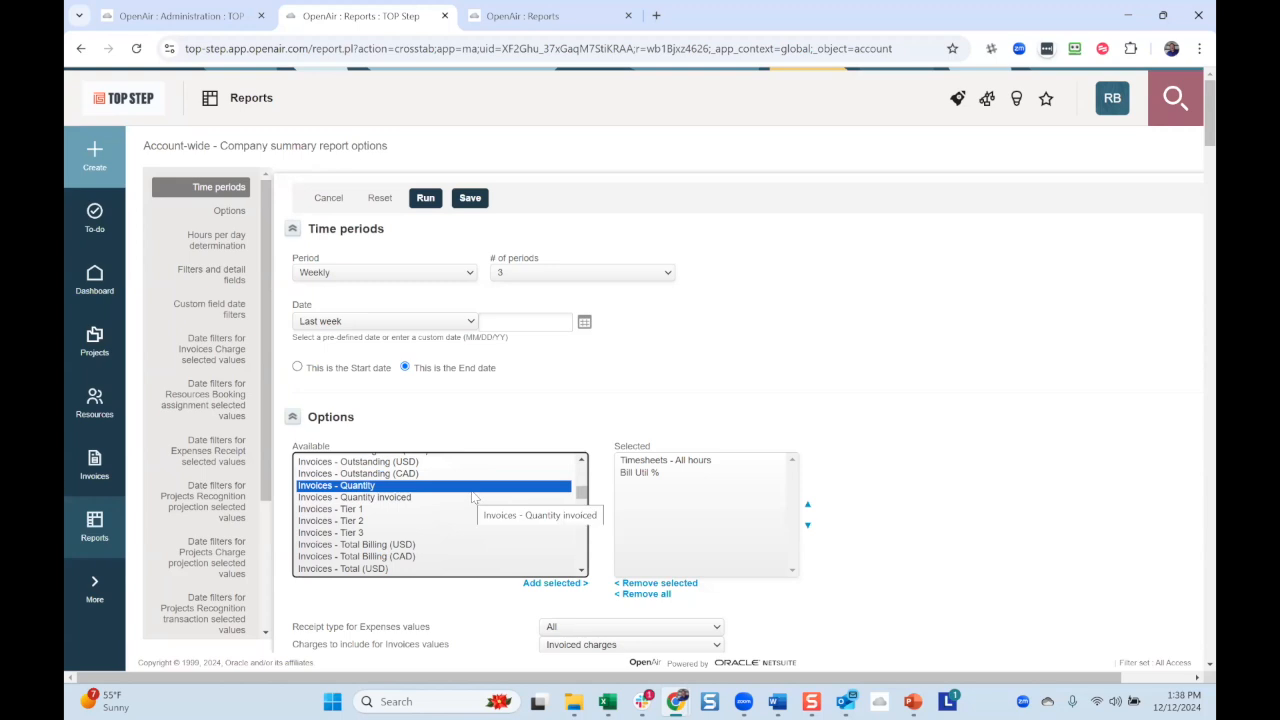
key(t)
scroll(471, 490, down, 4)
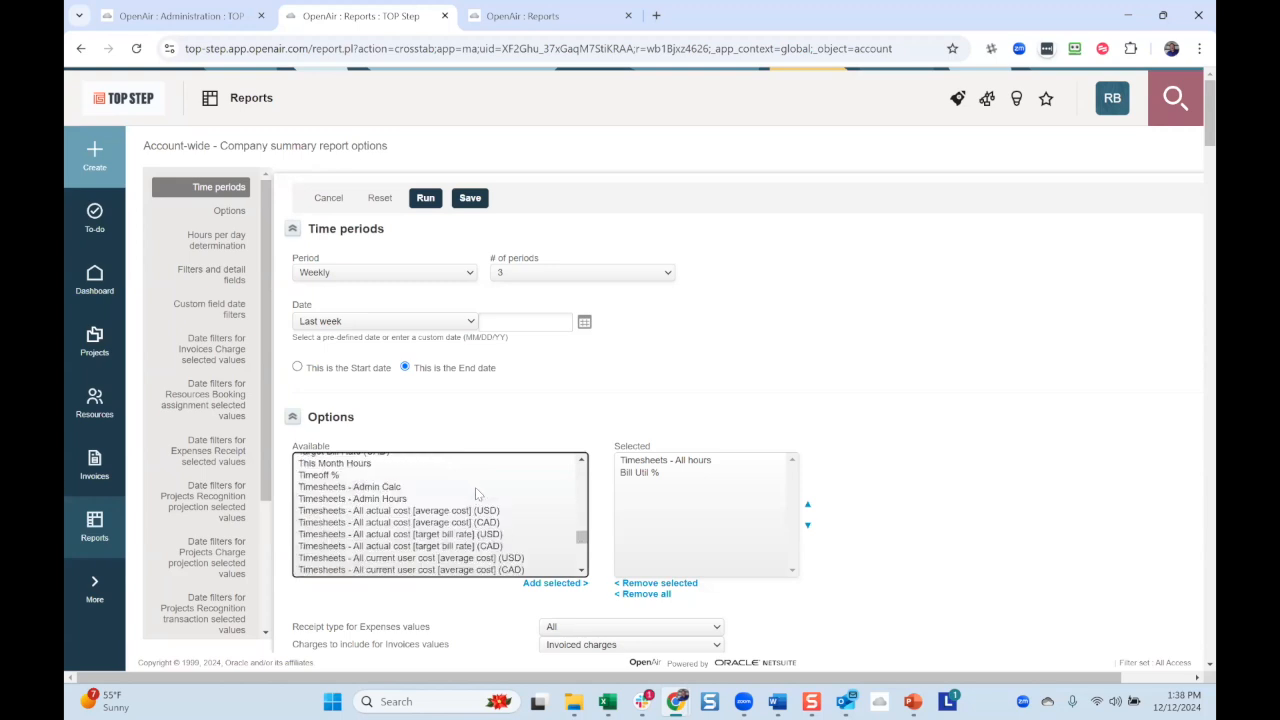
scroll(475, 487, down, 3)
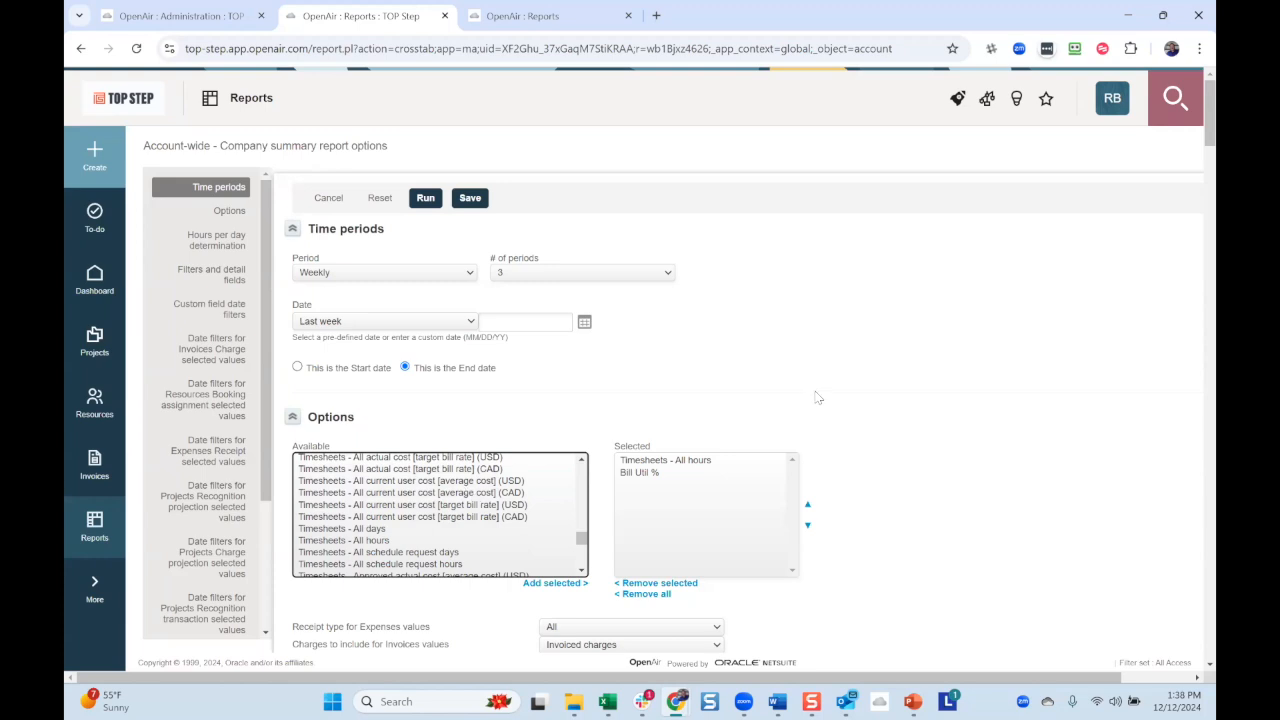
Step: Review the subtotal, filter, date filter and usage designation settings further down the report form
scroll(800, 414, down, 12)
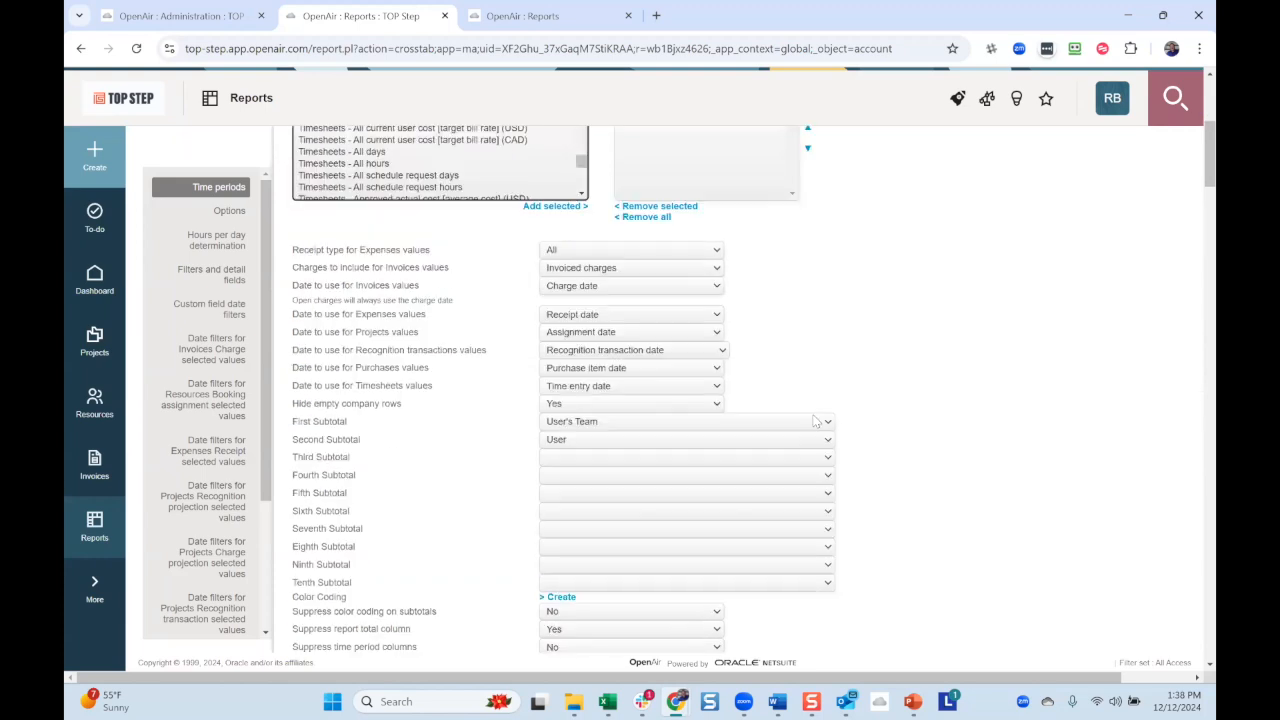
scroll(818, 427, down, 4)
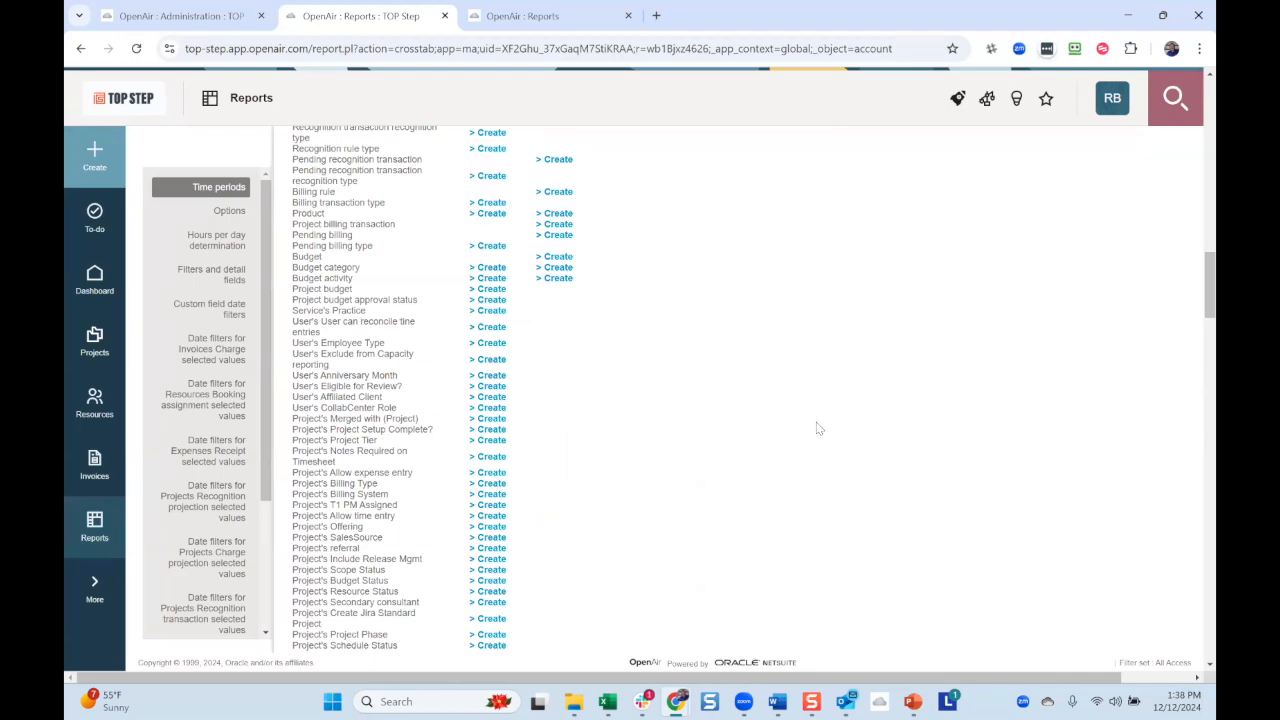
scroll(817, 428, down, 15)
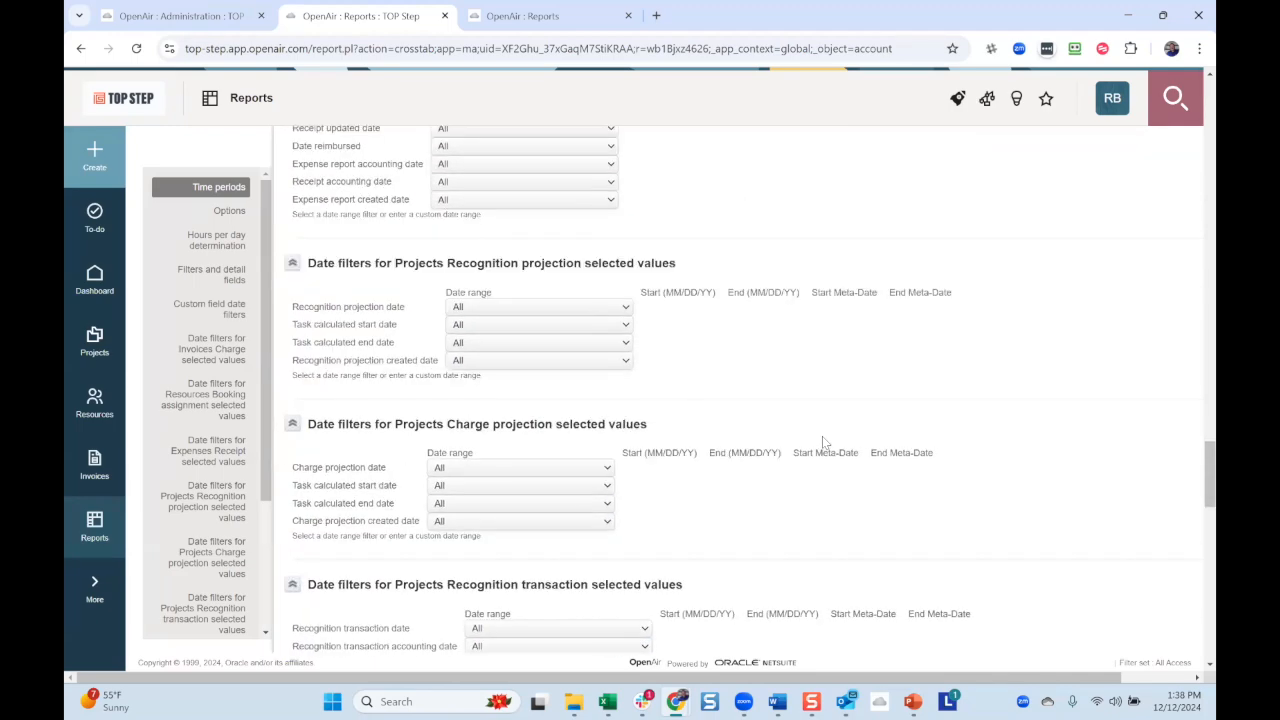
scroll(822, 436, down, 20)
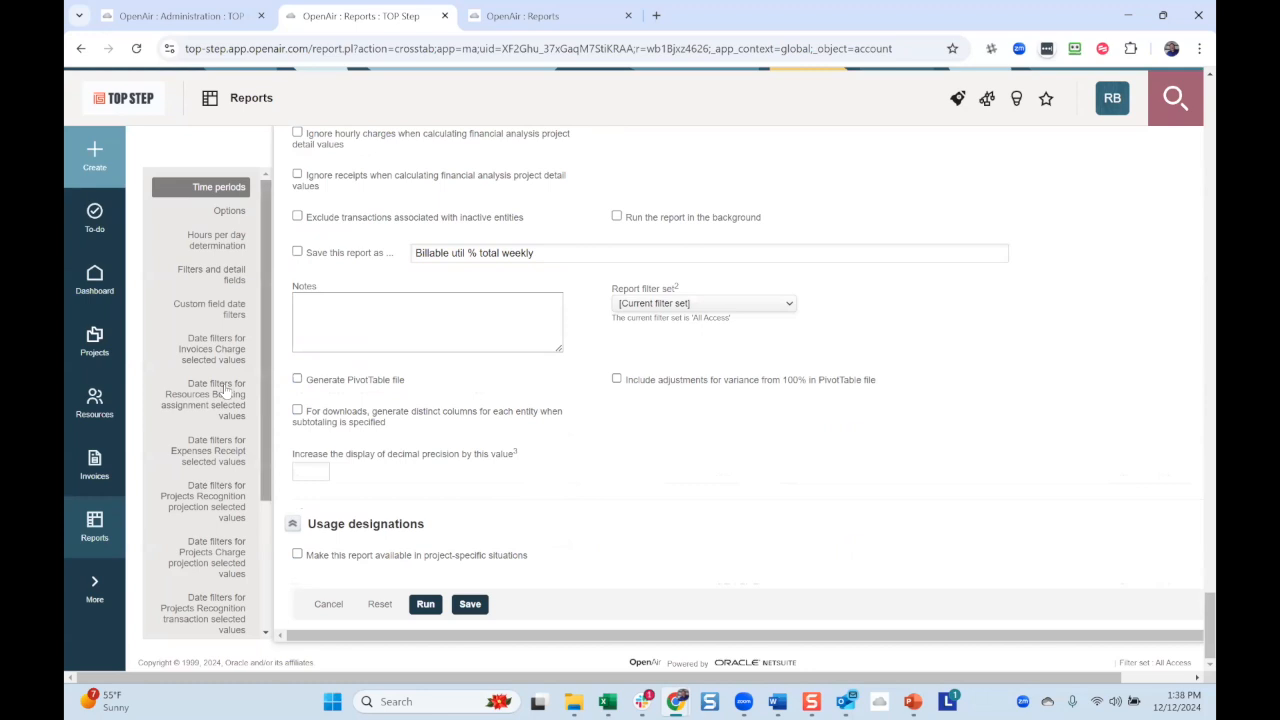
Step: Open the saved report "Billable util % total weekly" from My Reports for editing
click(103, 520)
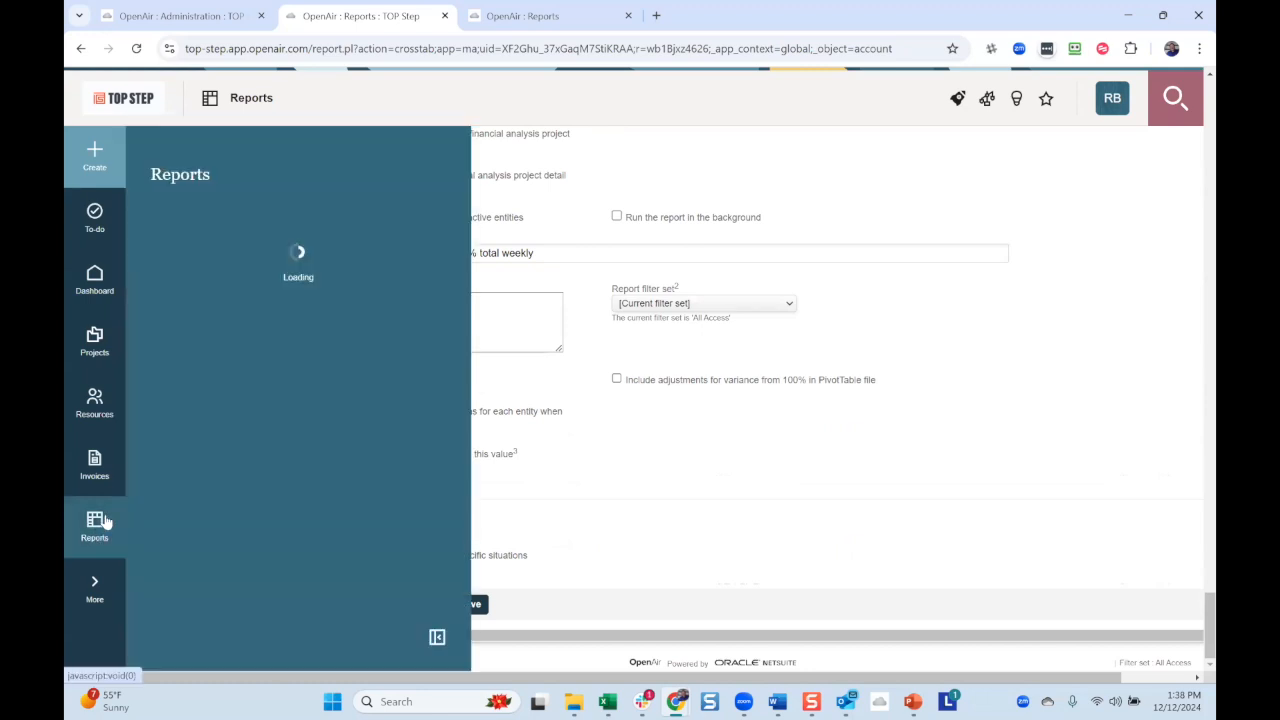
click(268, 407)
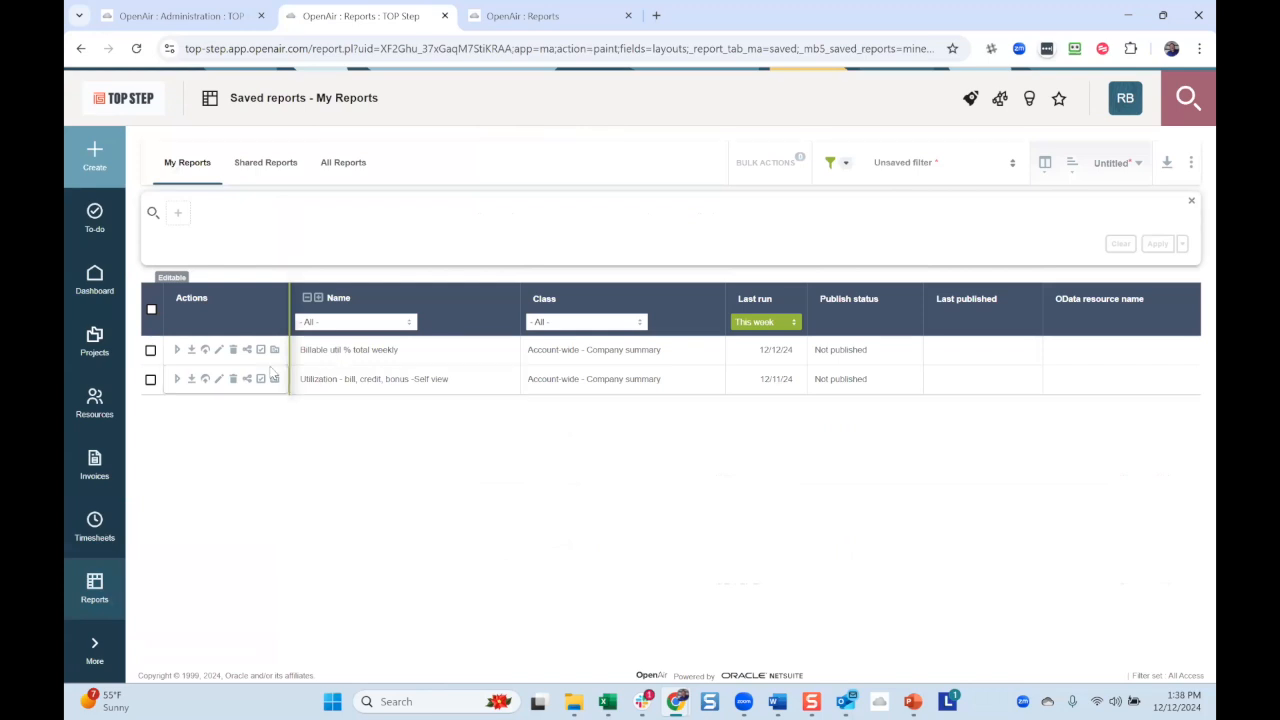
click(219, 349)
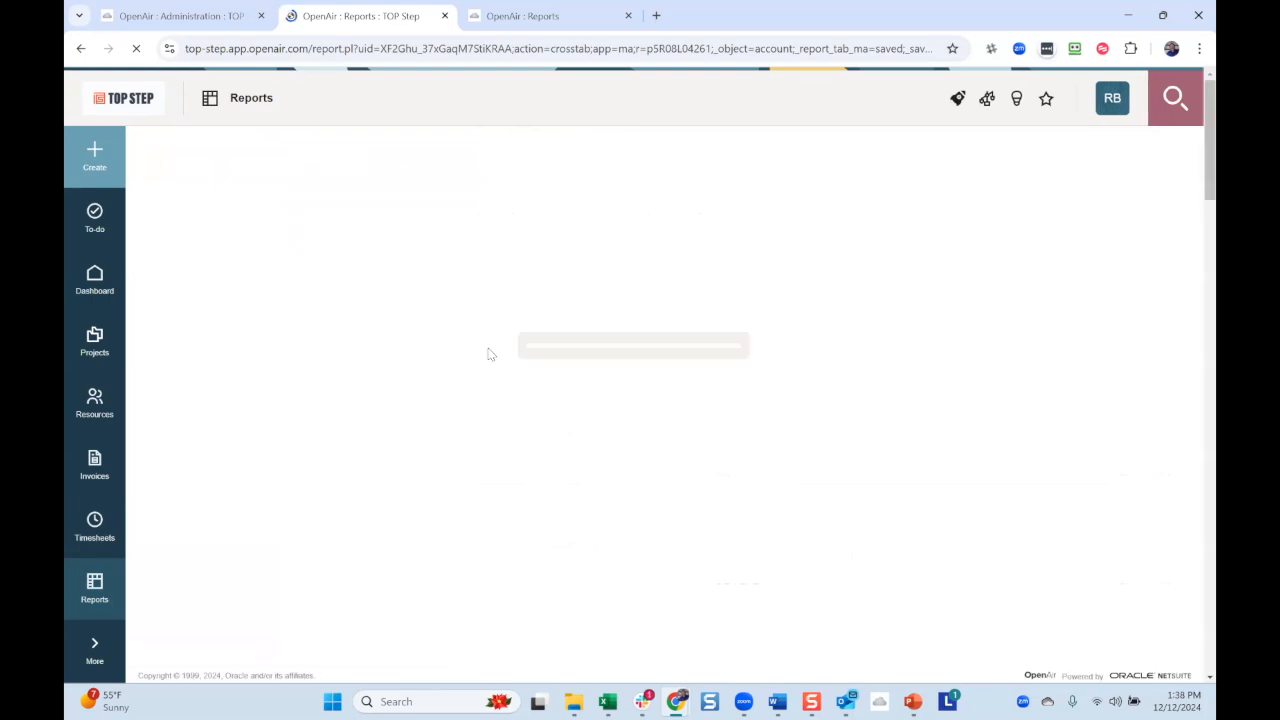
Step: Examine the saved report's Report owner section and the nearby usage designation and report filter set settings
scroll(480, 380, down, 4)
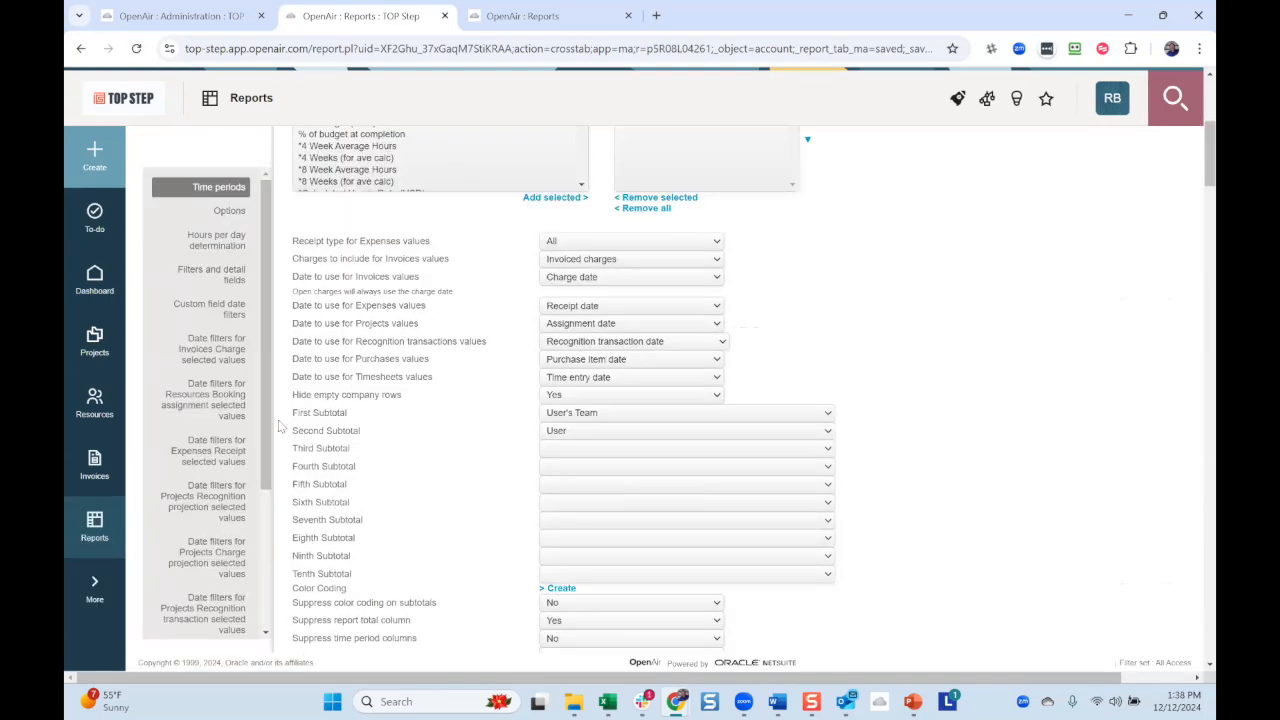
drag(262, 450, 261, 632)
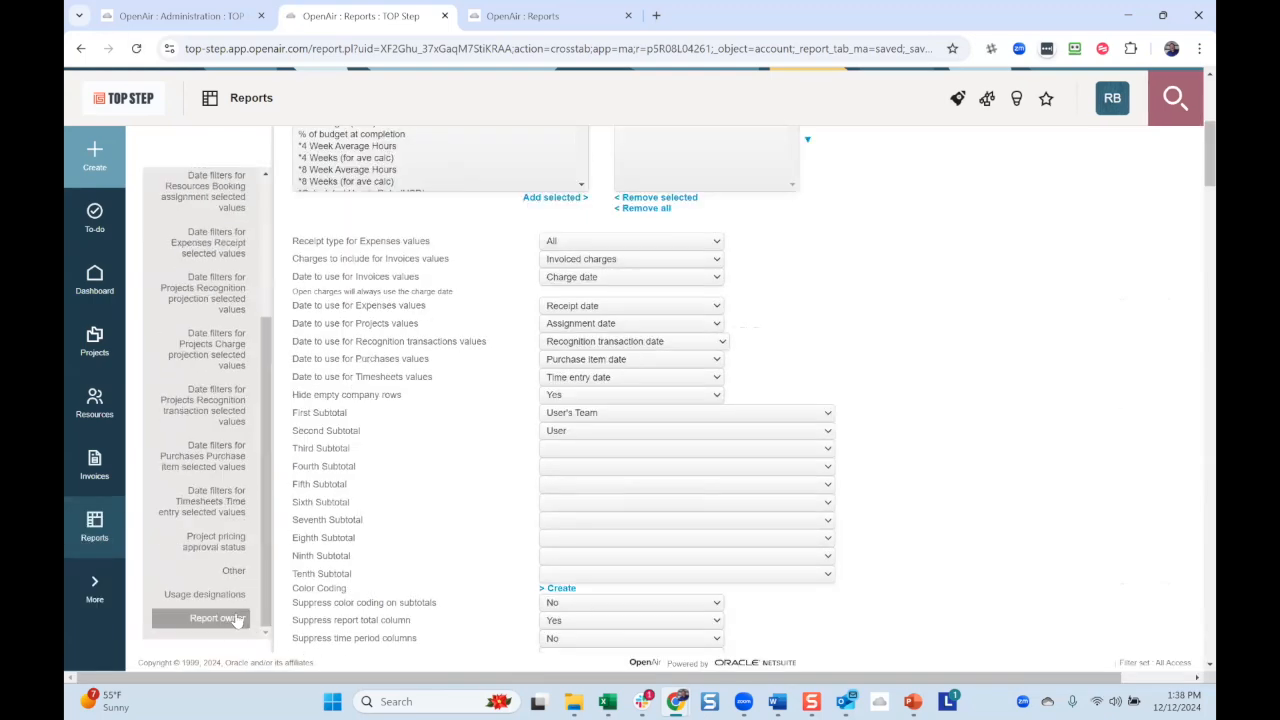
click(237, 620)
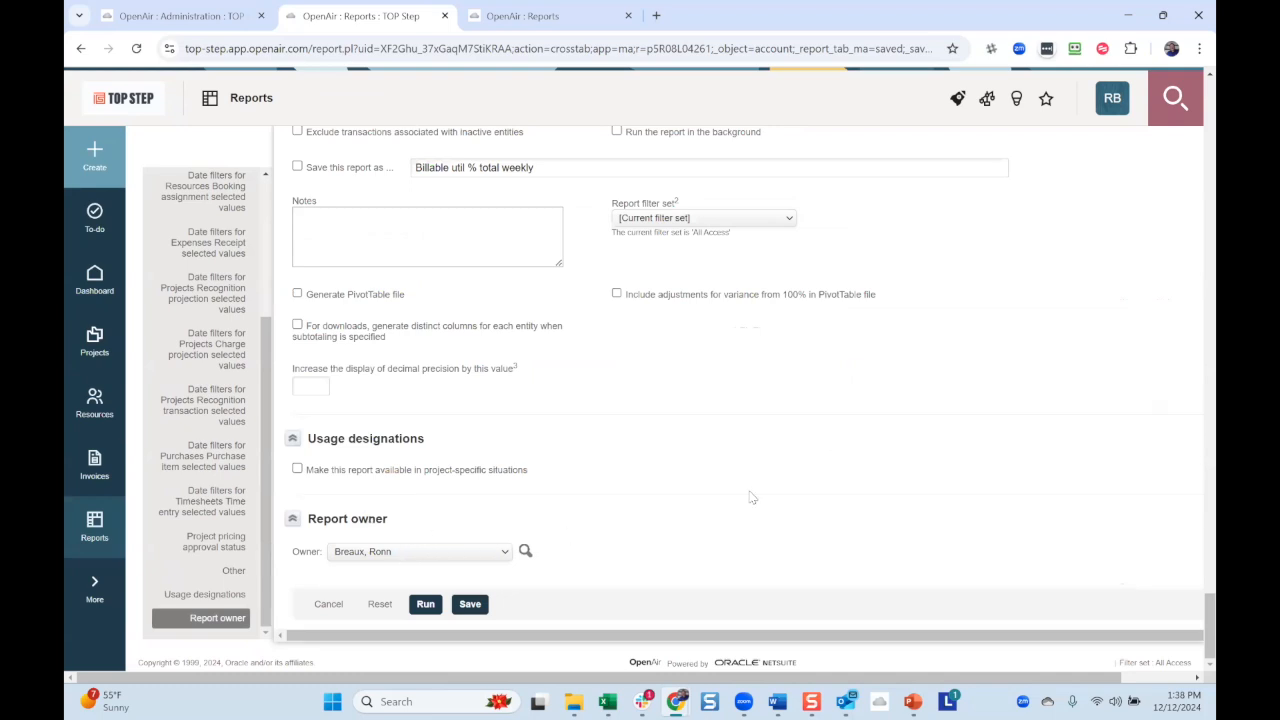
scroll(735, 474, up, 1)
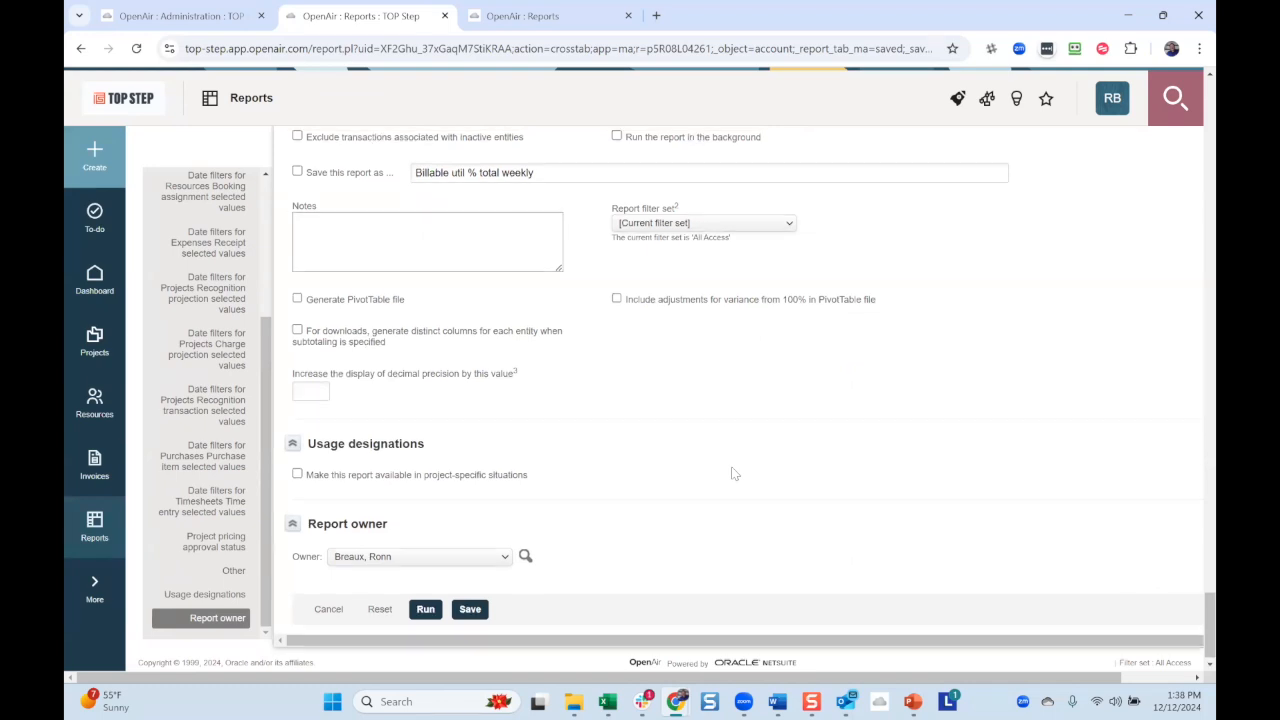
scroll(735, 474, up, 1)
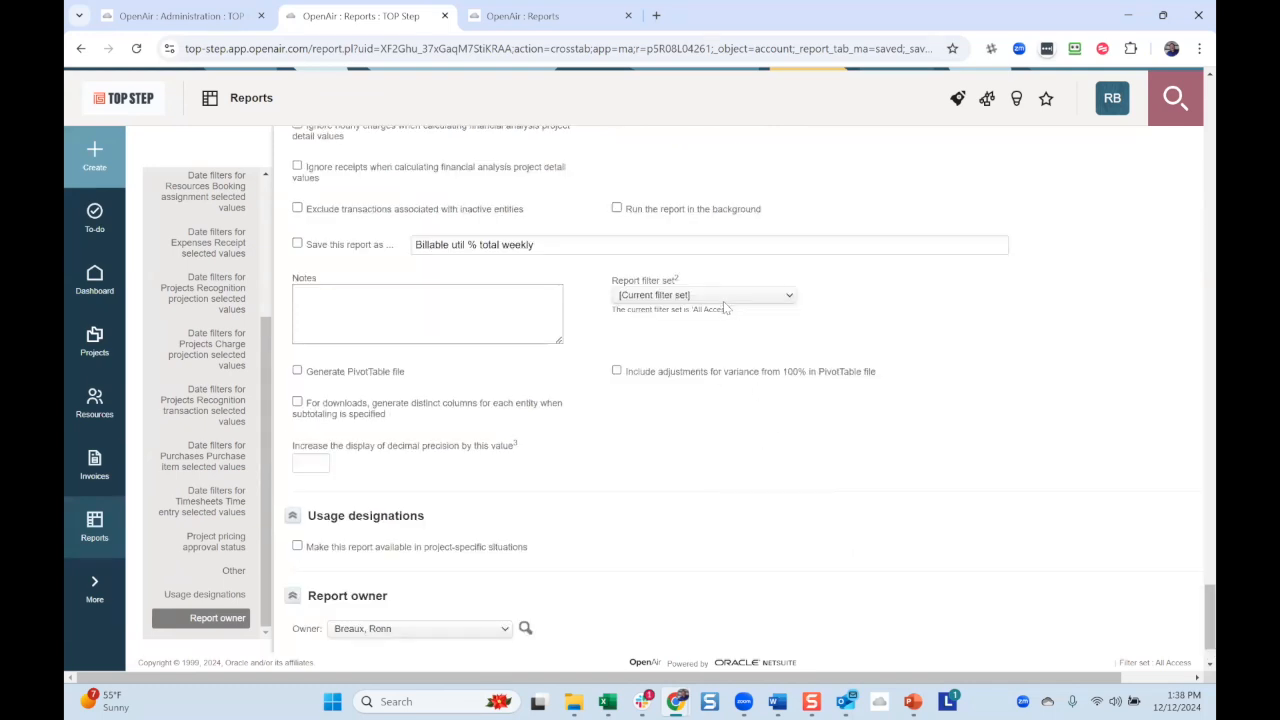
Step: View the demo account's report Management page, and return to the time period settings of the saved report
click(559, 18)
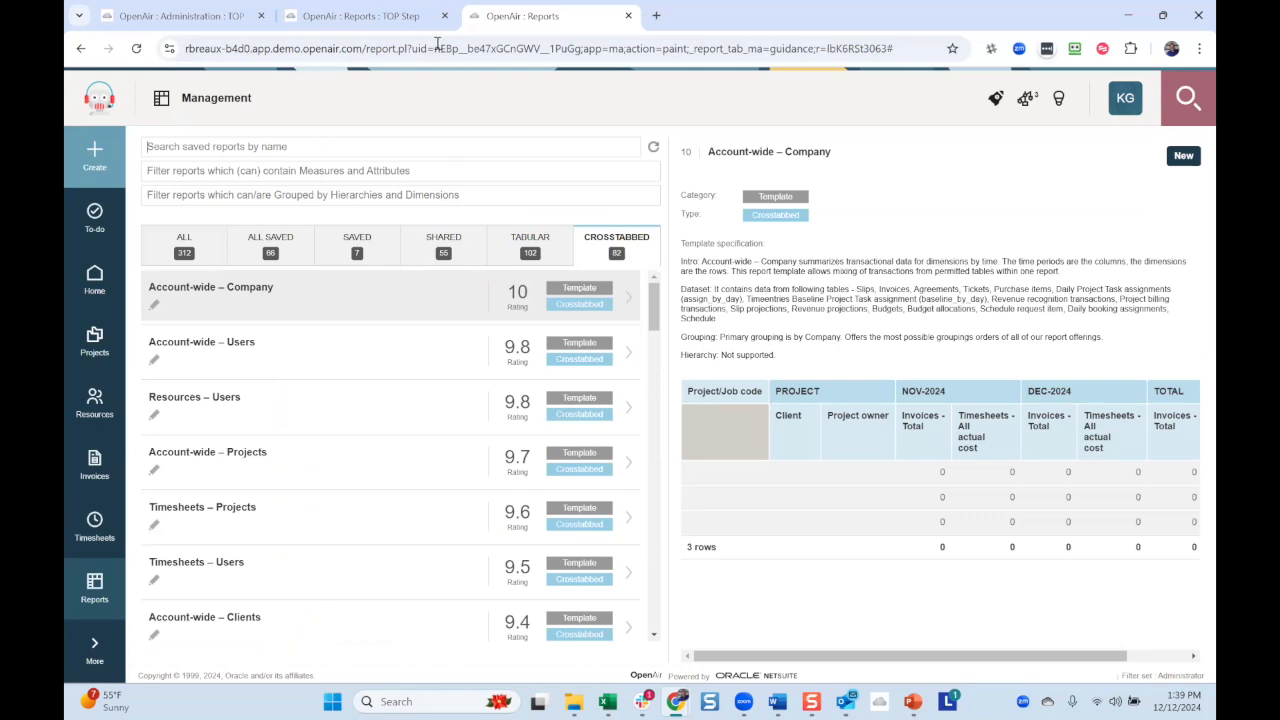
click(389, 18)
scroll(470, 275, up, 20)
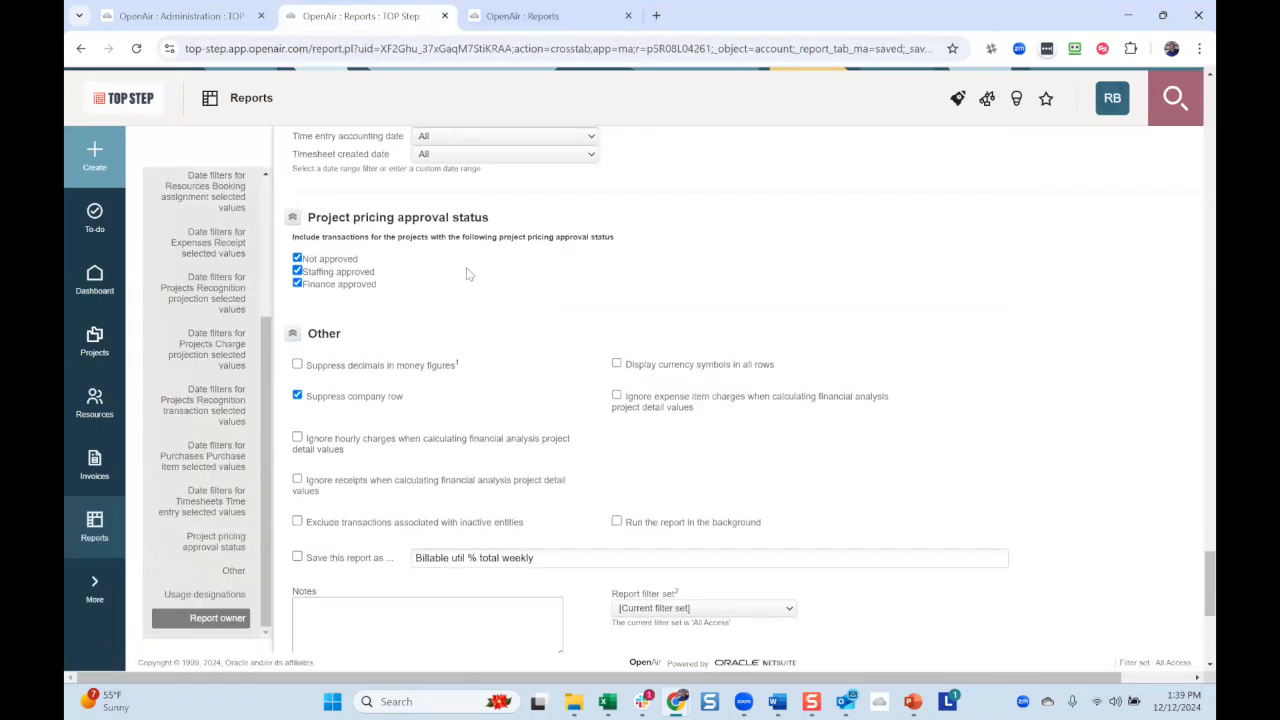
scroll(528, 280, up, 15)
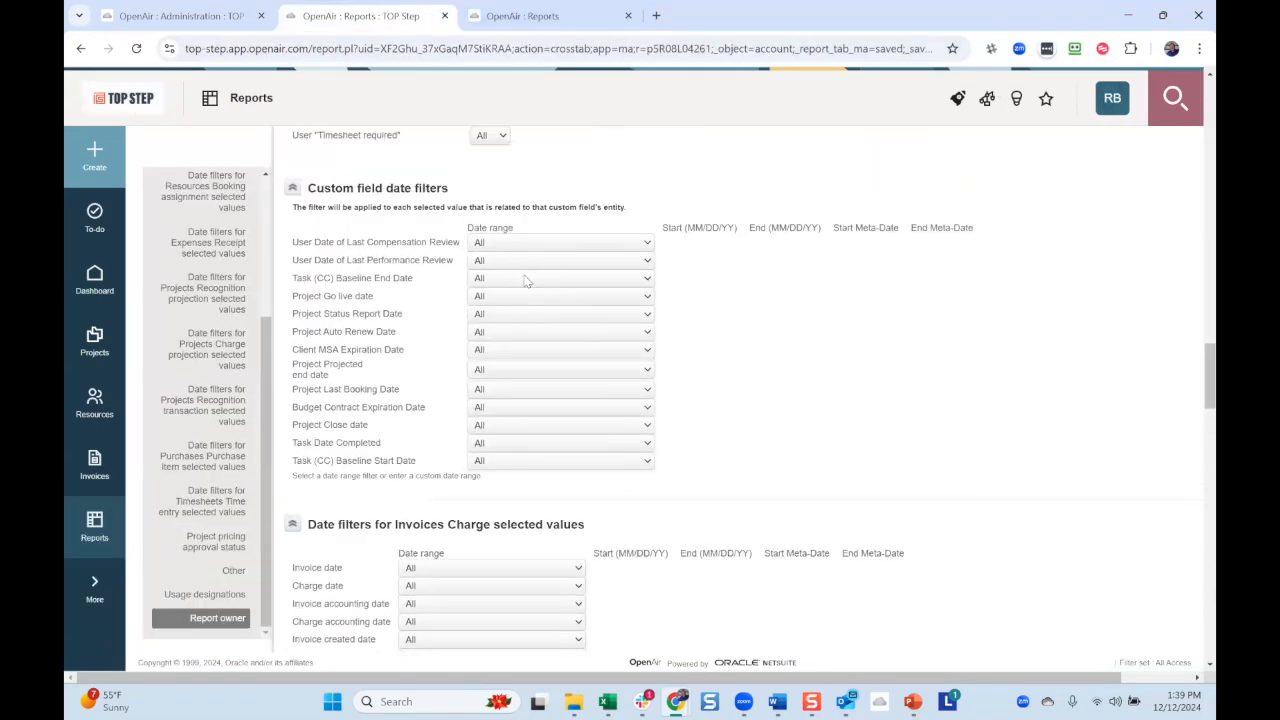
scroll(641, 304, up, 10)
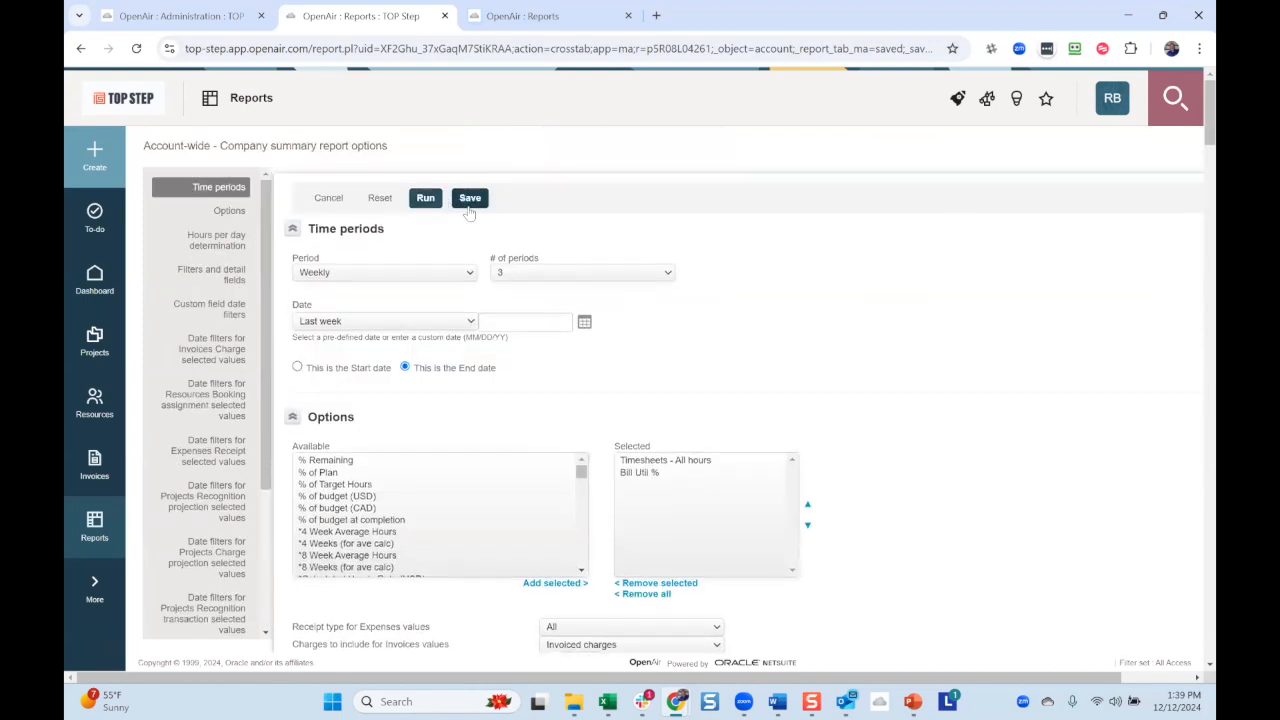
Step: Browse the crosstabbed report templates on the demo account's report Management page
click(532, 16)
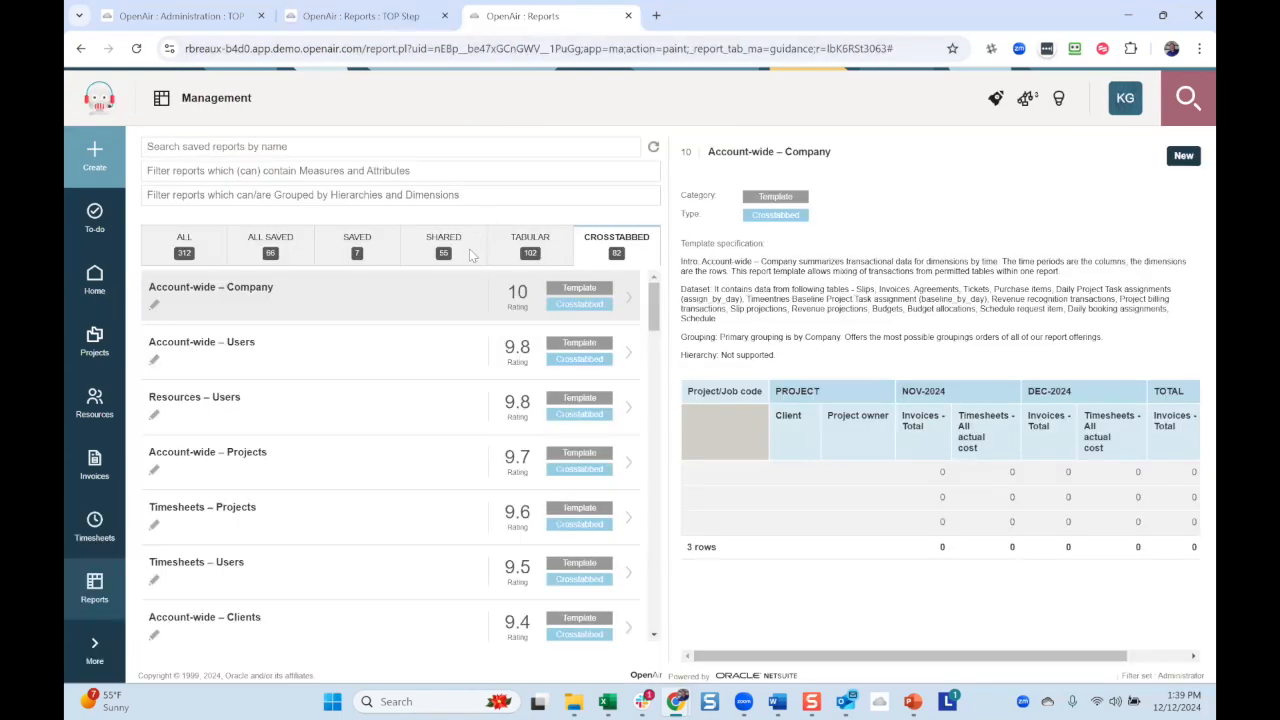
click(420, 173)
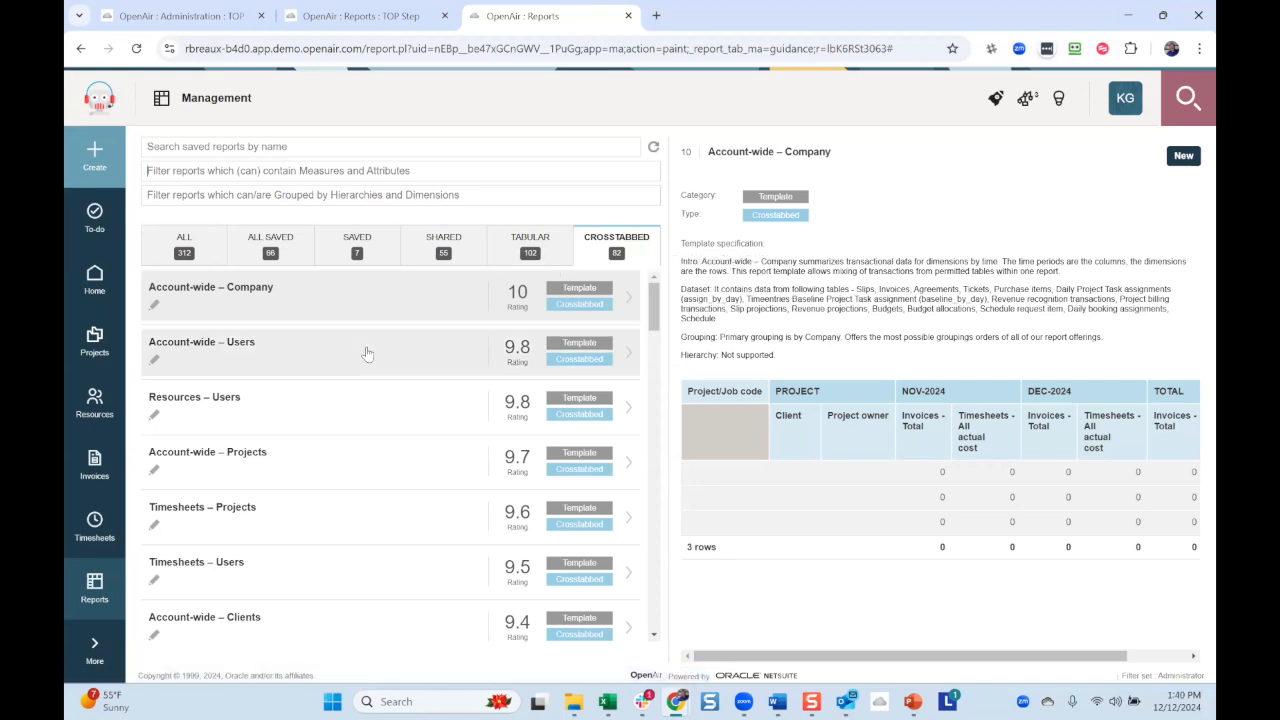
scroll(364, 385, down, 1)
scroll(364, 385, down, 5)
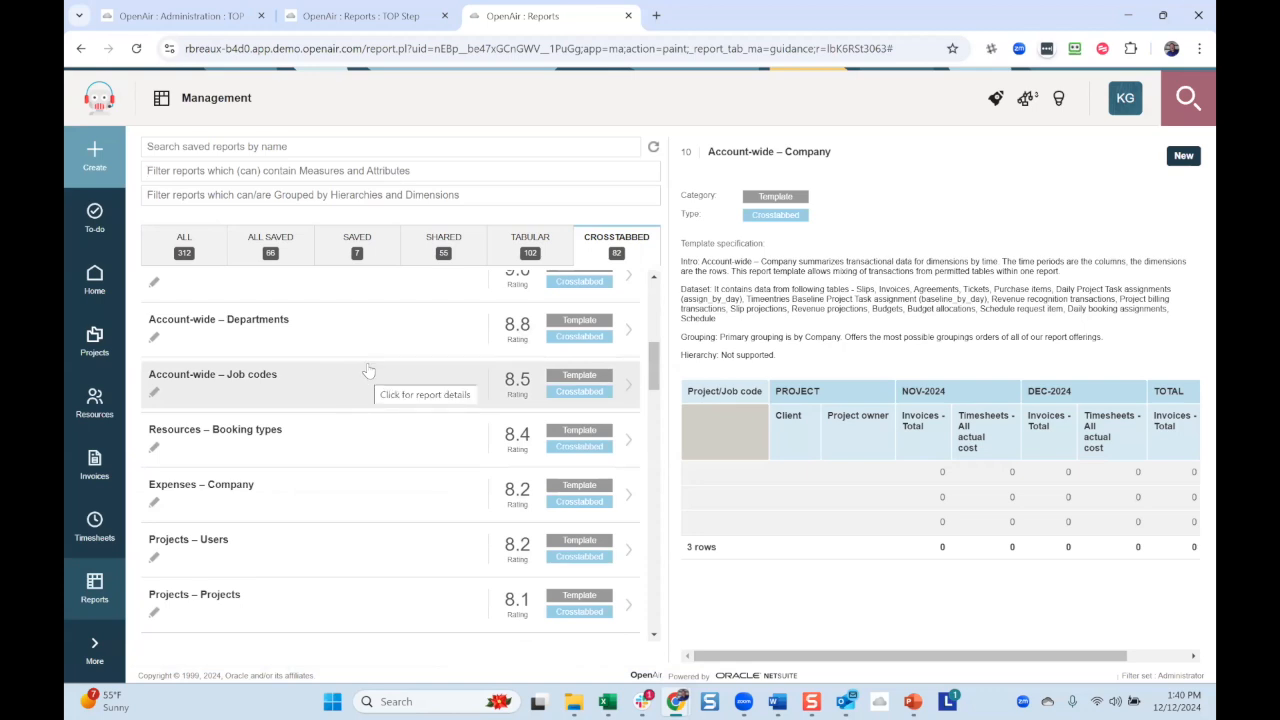
scroll(368, 370, up, 6)
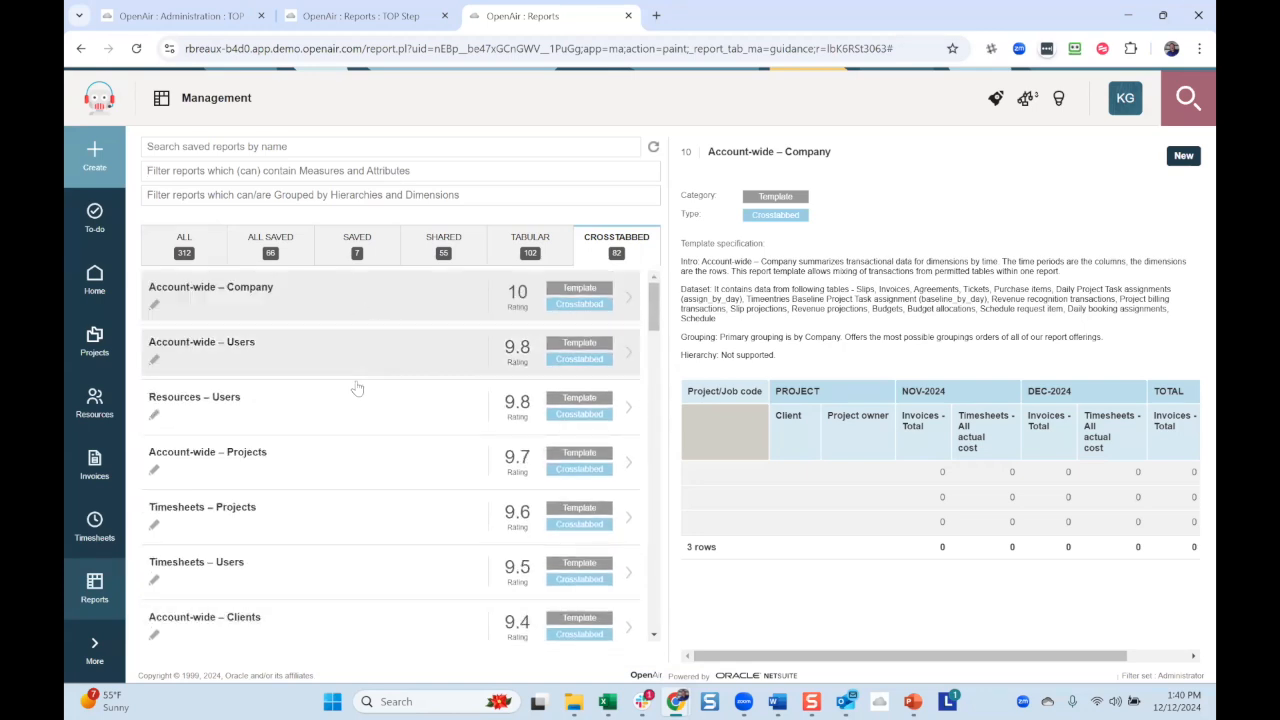
scroll(357, 390, down, 10)
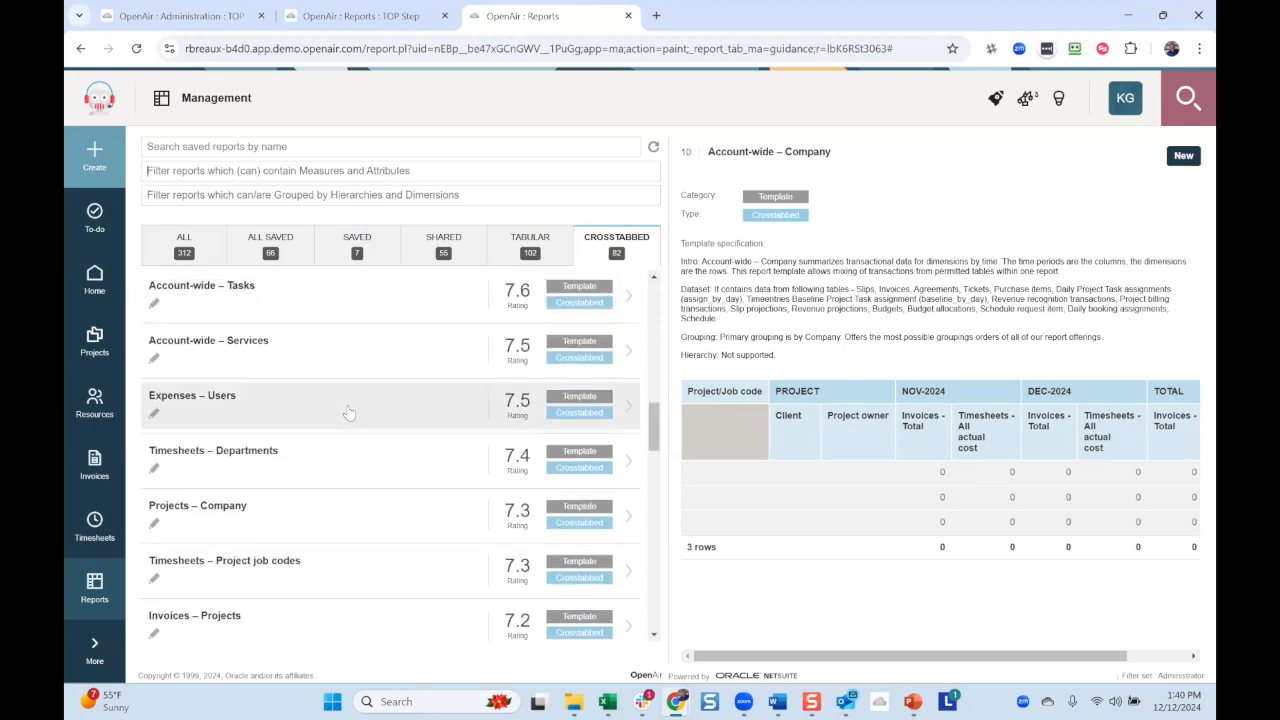
scroll(348, 412, down, 2)
scroll(357, 340, up, 3)
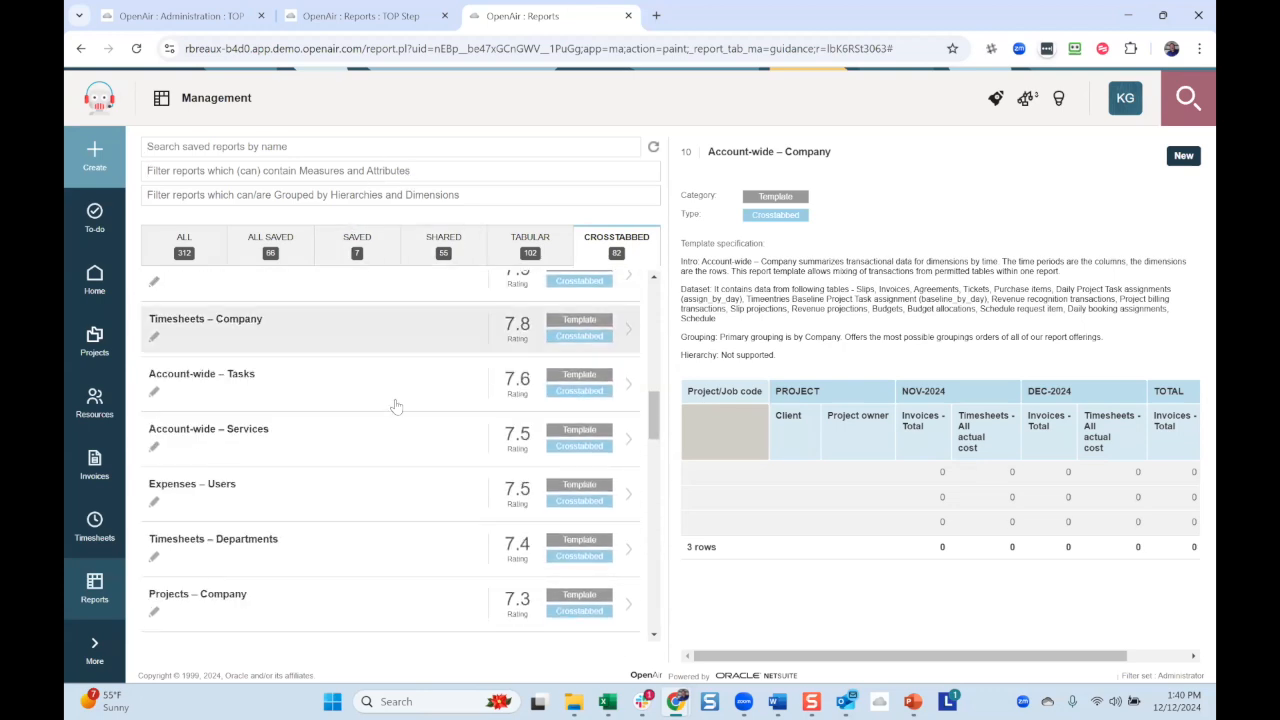
scroll(390, 452, down, 6)
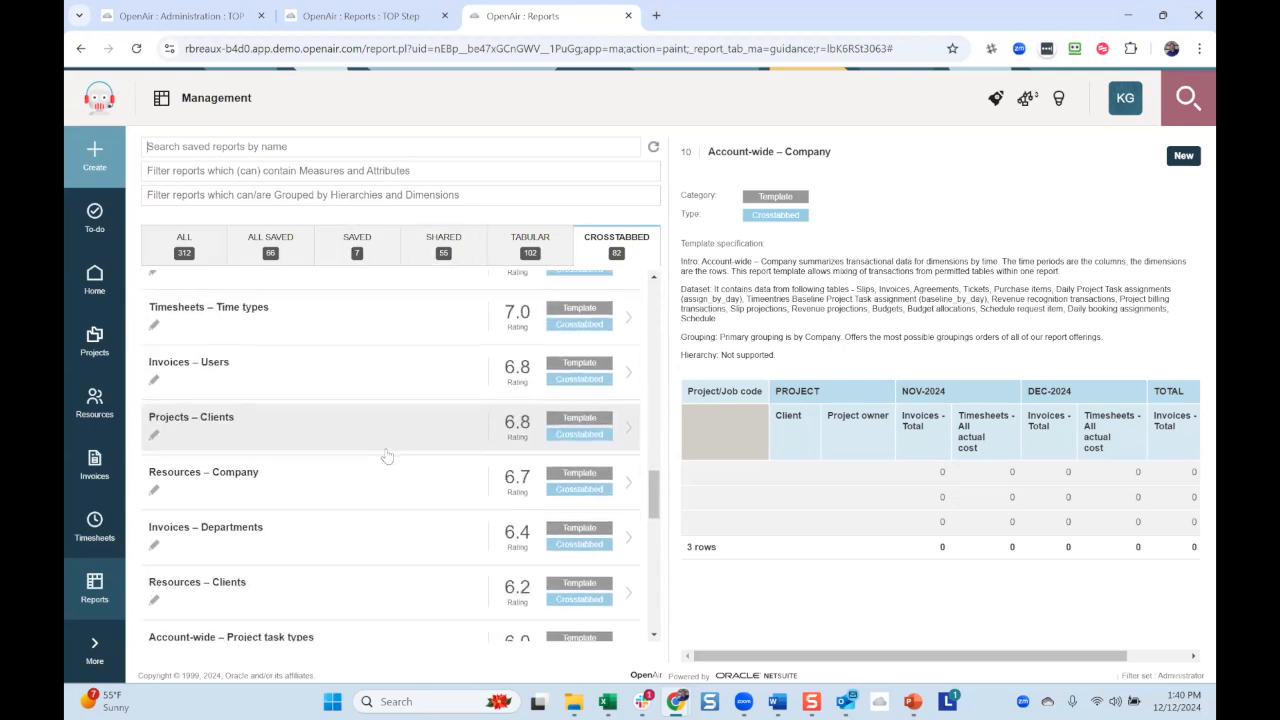
scroll(387, 456, up, 2)
Step: Display the tabular report templates and look through their list
click(530, 240)
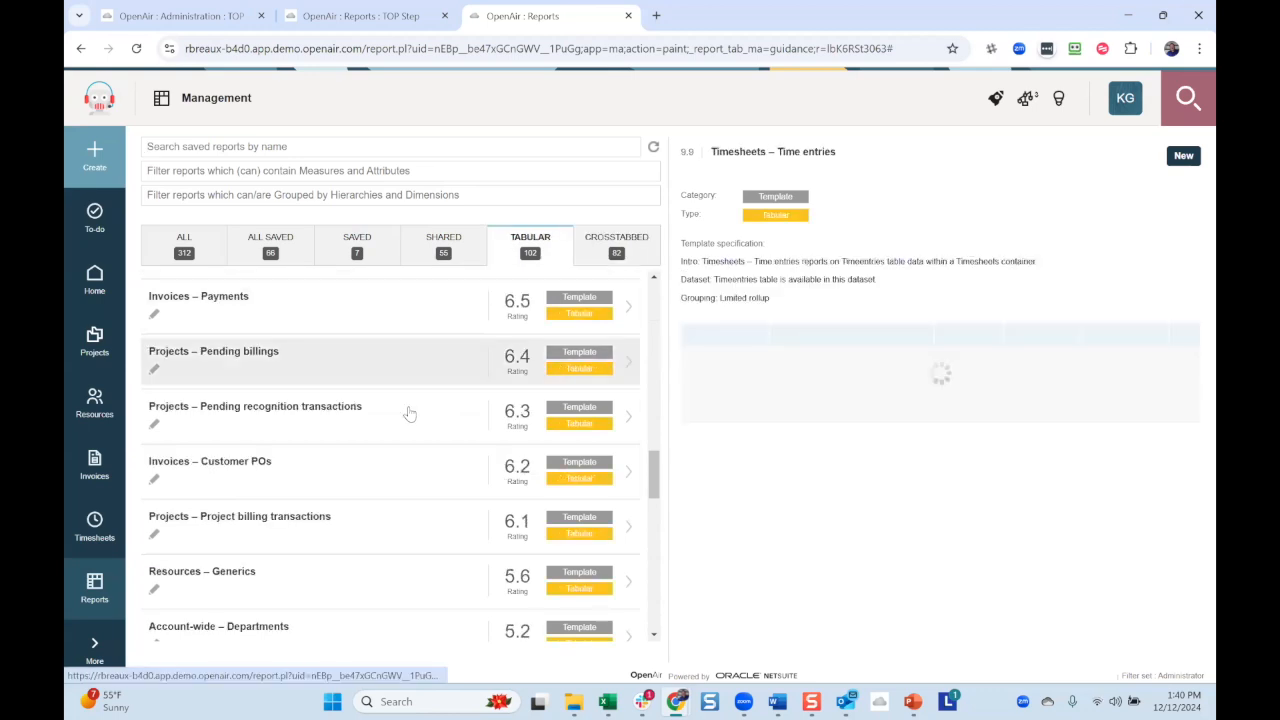
scroll(409, 413, up, 10)
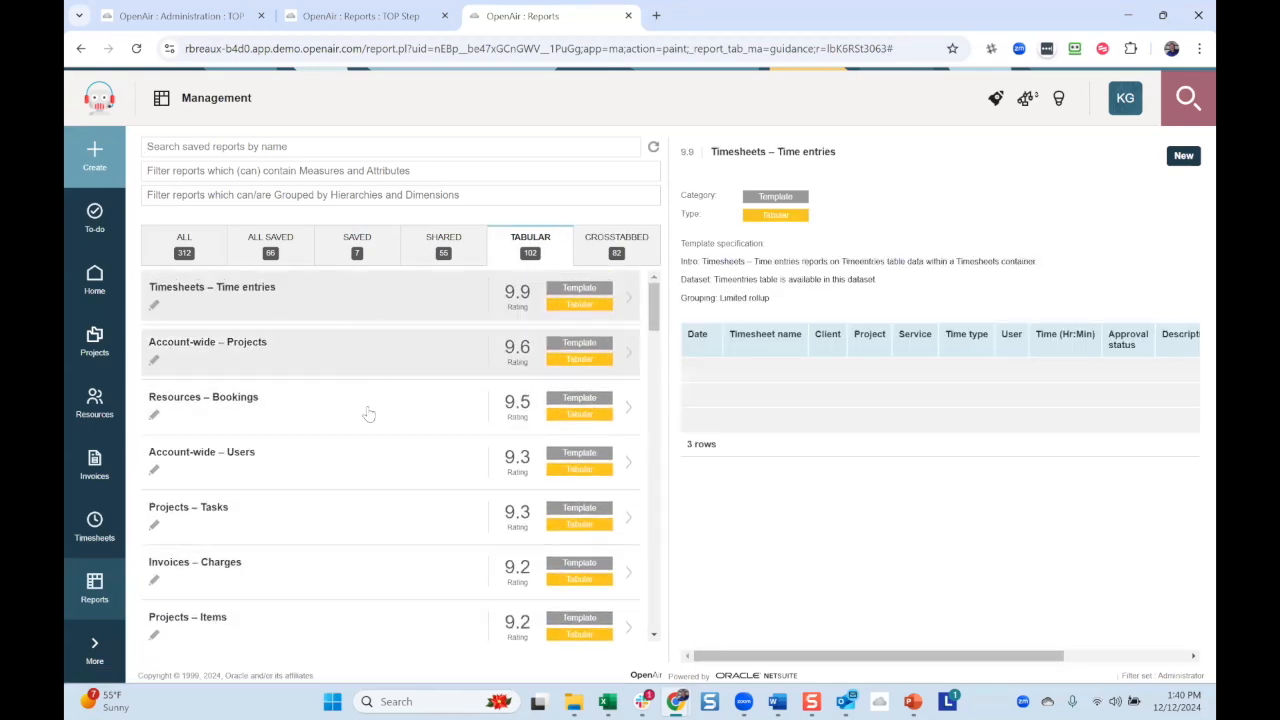
scroll(360, 417, down, 5)
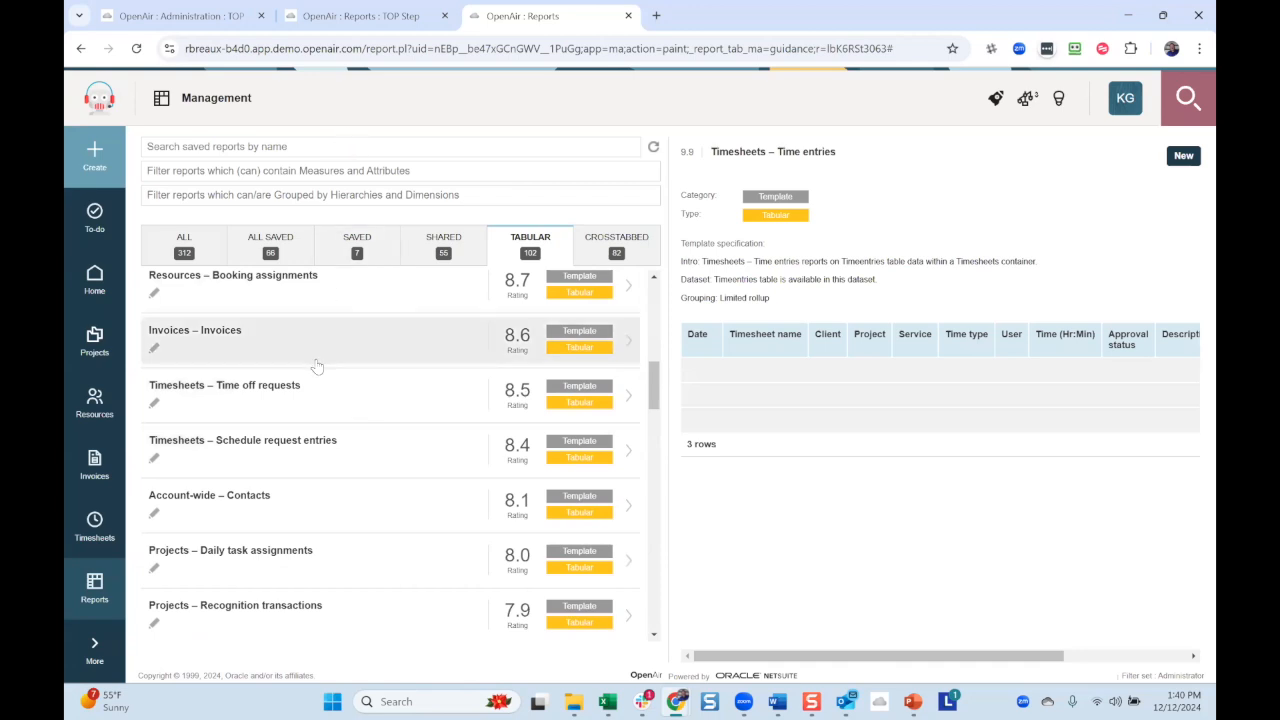
scroll(318, 375, up, 5)
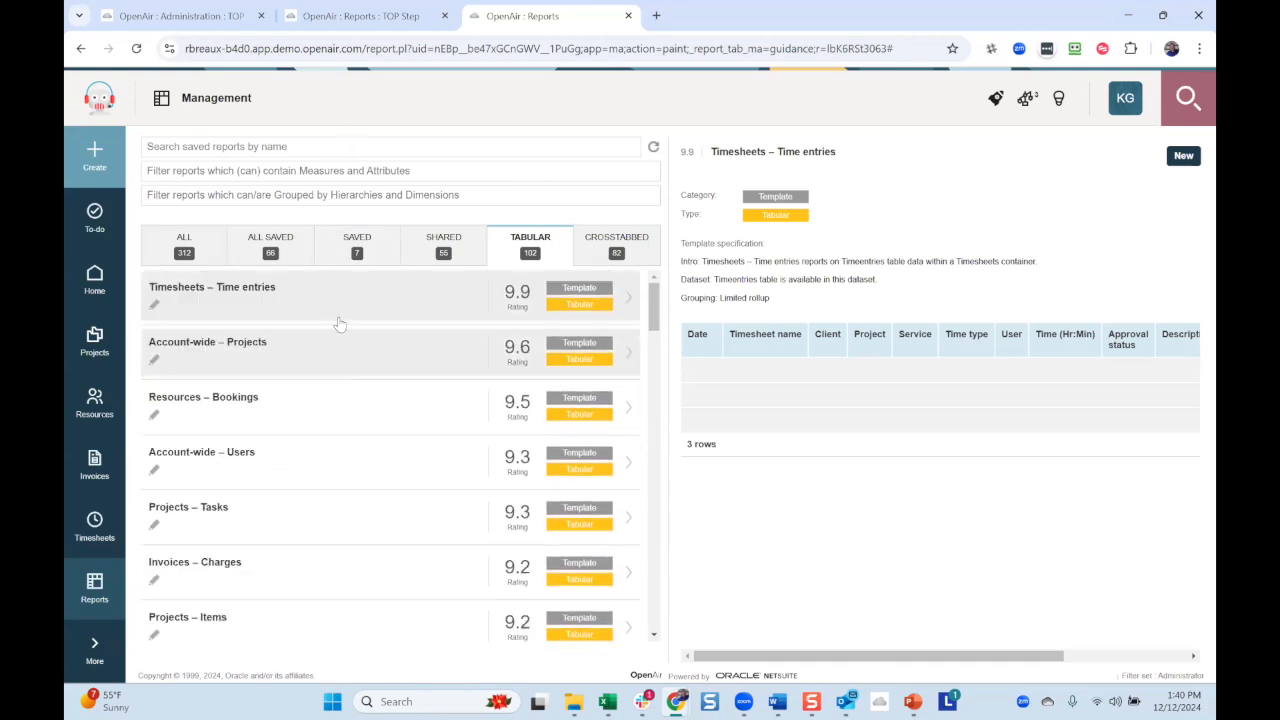
Step: Start a new report from the crosstabbed template "Account-wide – Company"
click(605, 245)
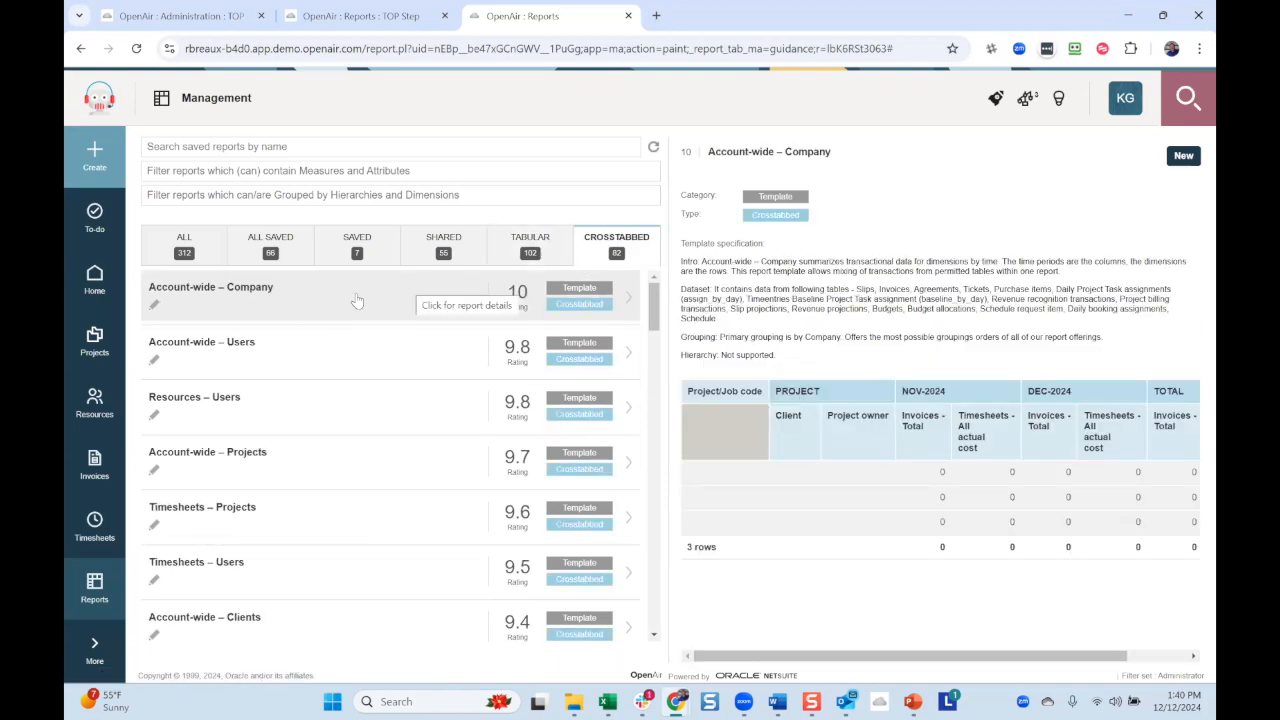
click(1183, 158)
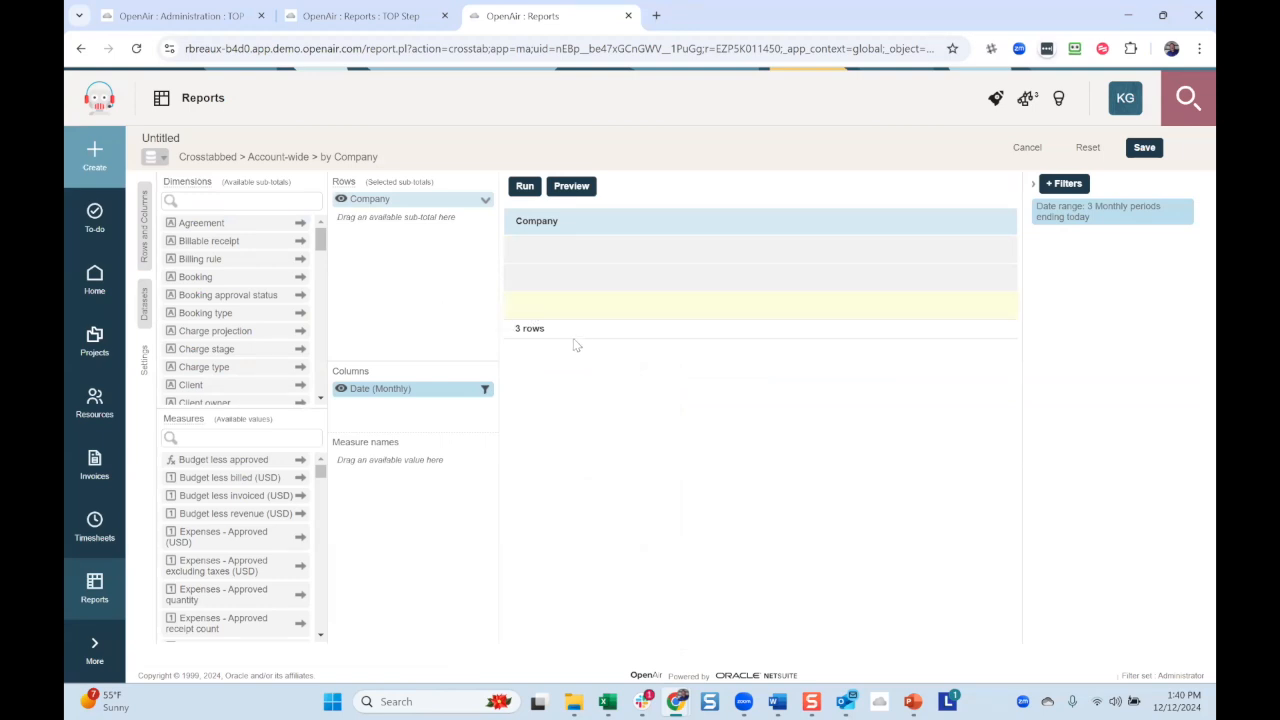
Step: Examine the fields offered for a new filter on the untitled report, including the filter search
click(1066, 186)
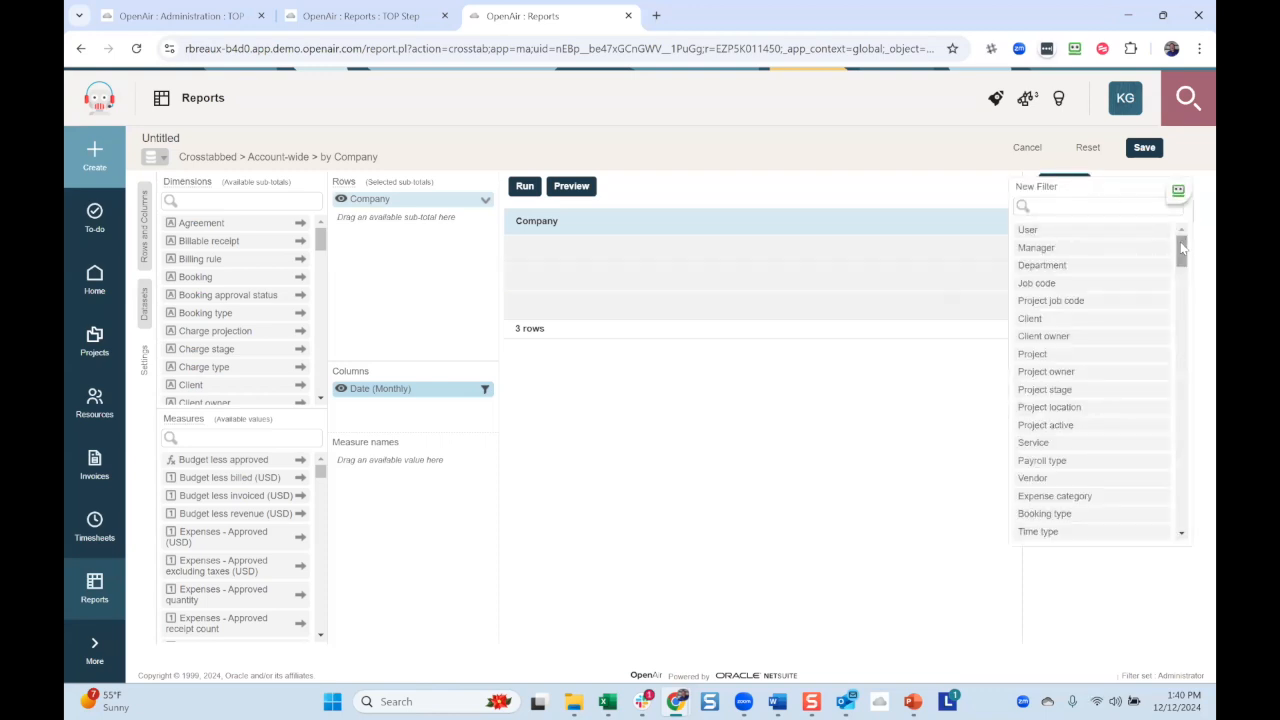
scroll(1189, 256, down, 2)
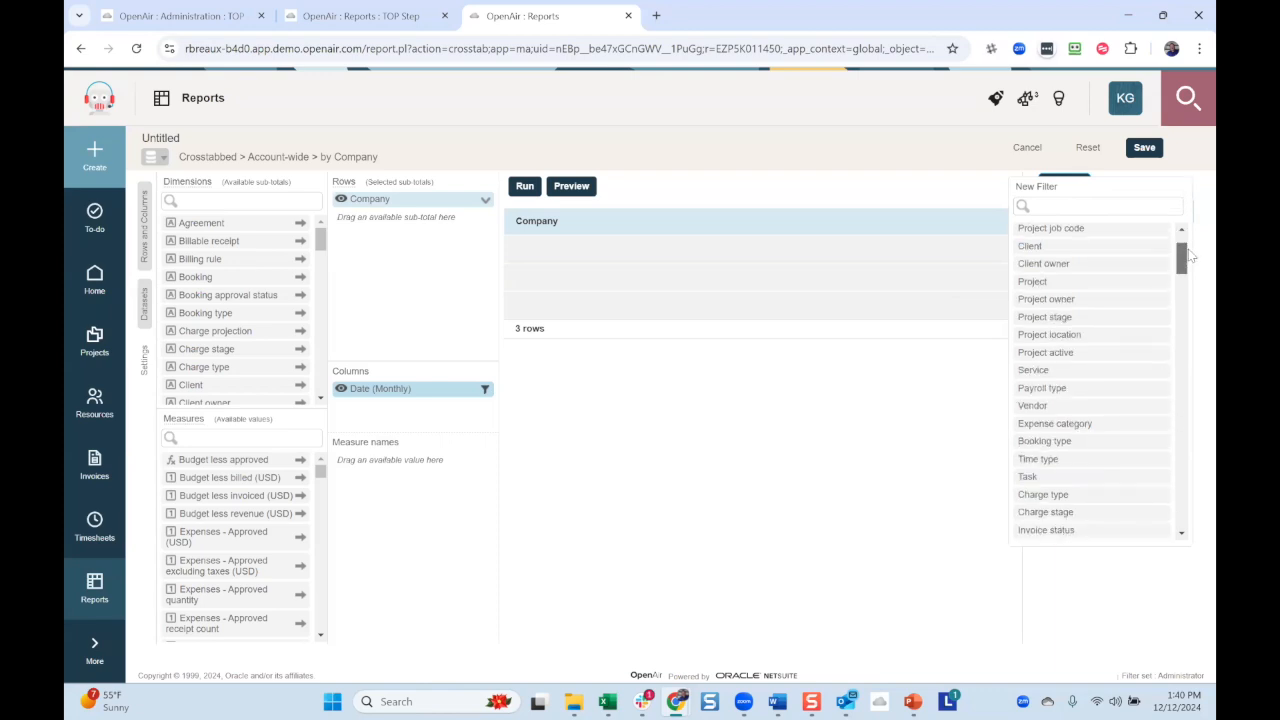
scroll(1189, 256, down, 6)
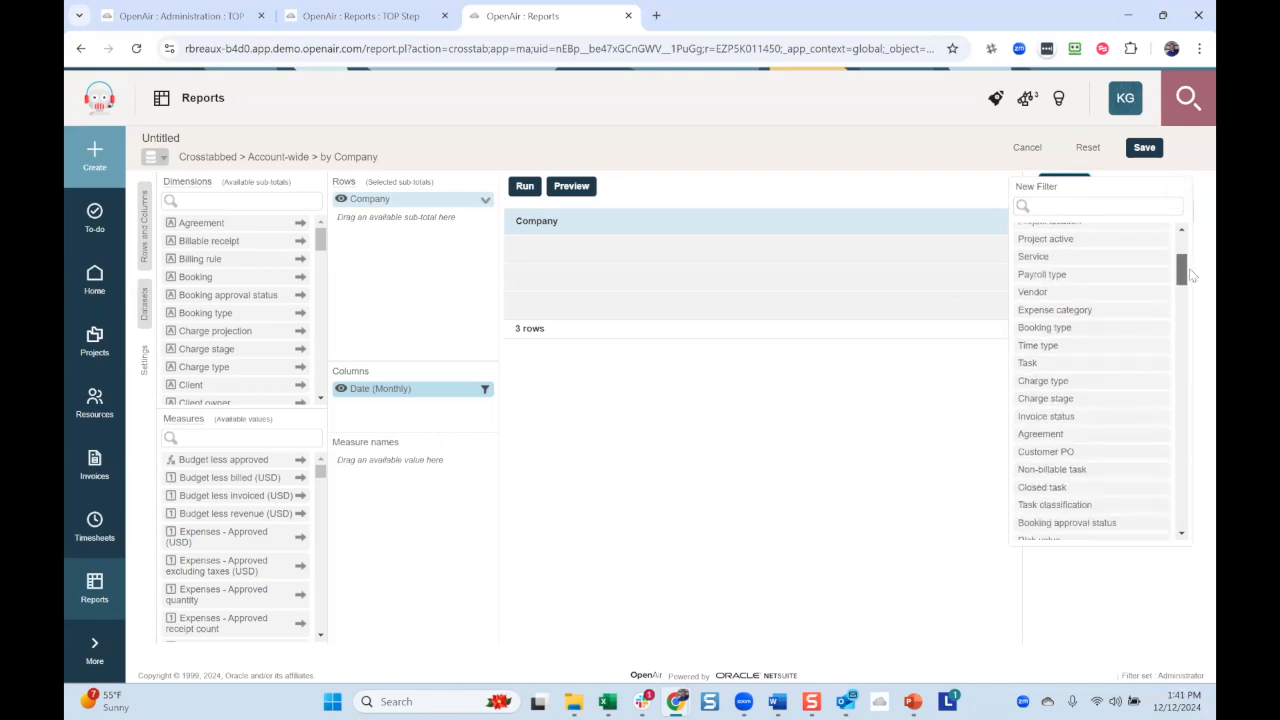
scroll(1192, 296, down, 5)
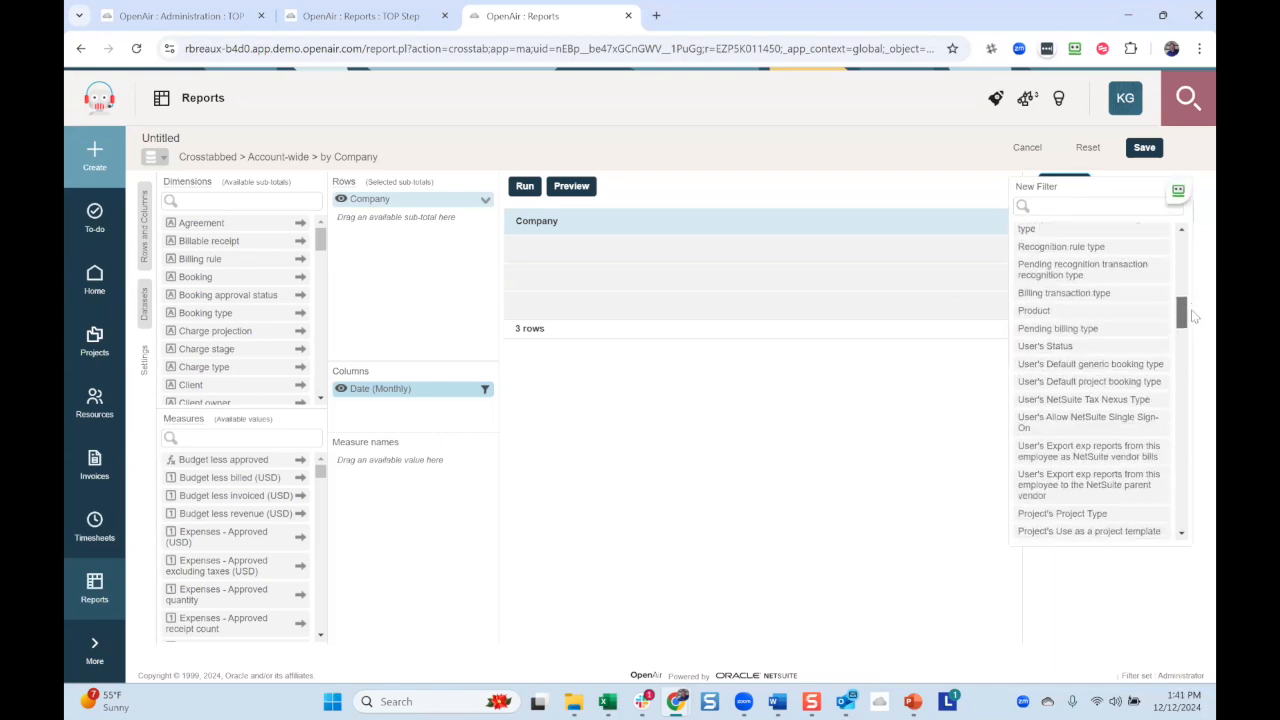
scroll(1191, 339, down, 10)
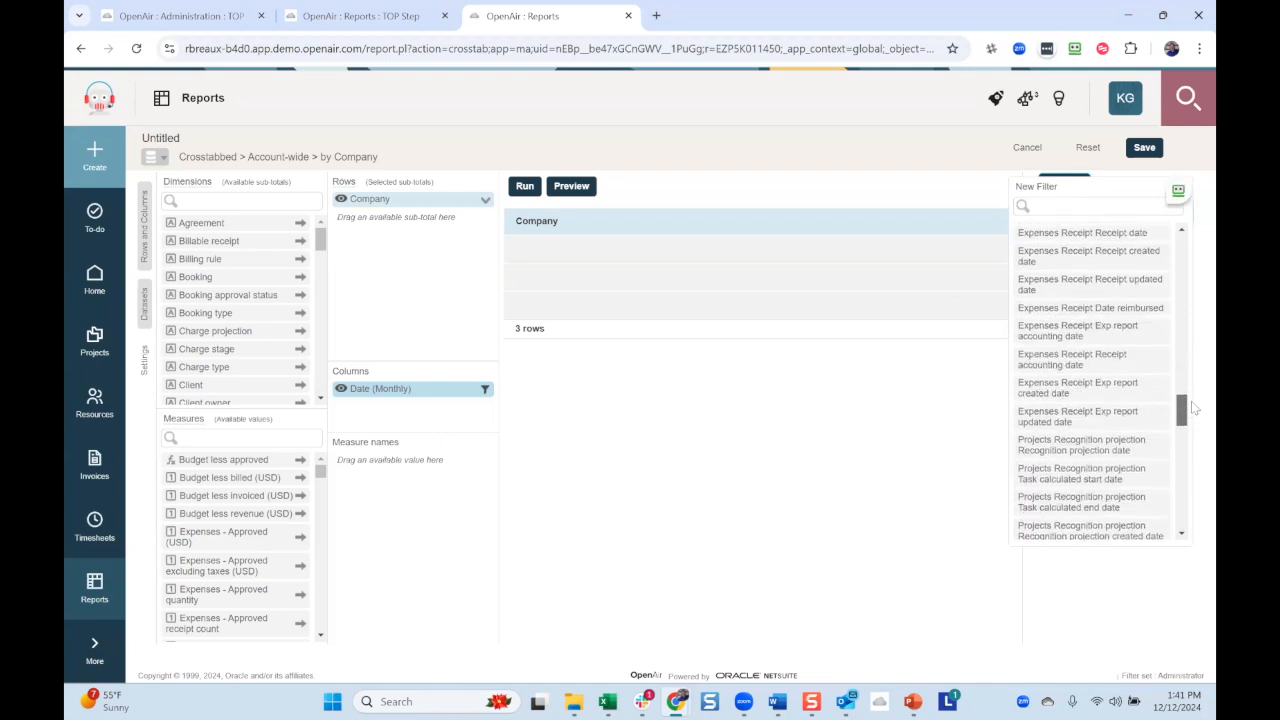
scroll(1191, 405, down, 3)
scroll(1191, 412, up, 20)
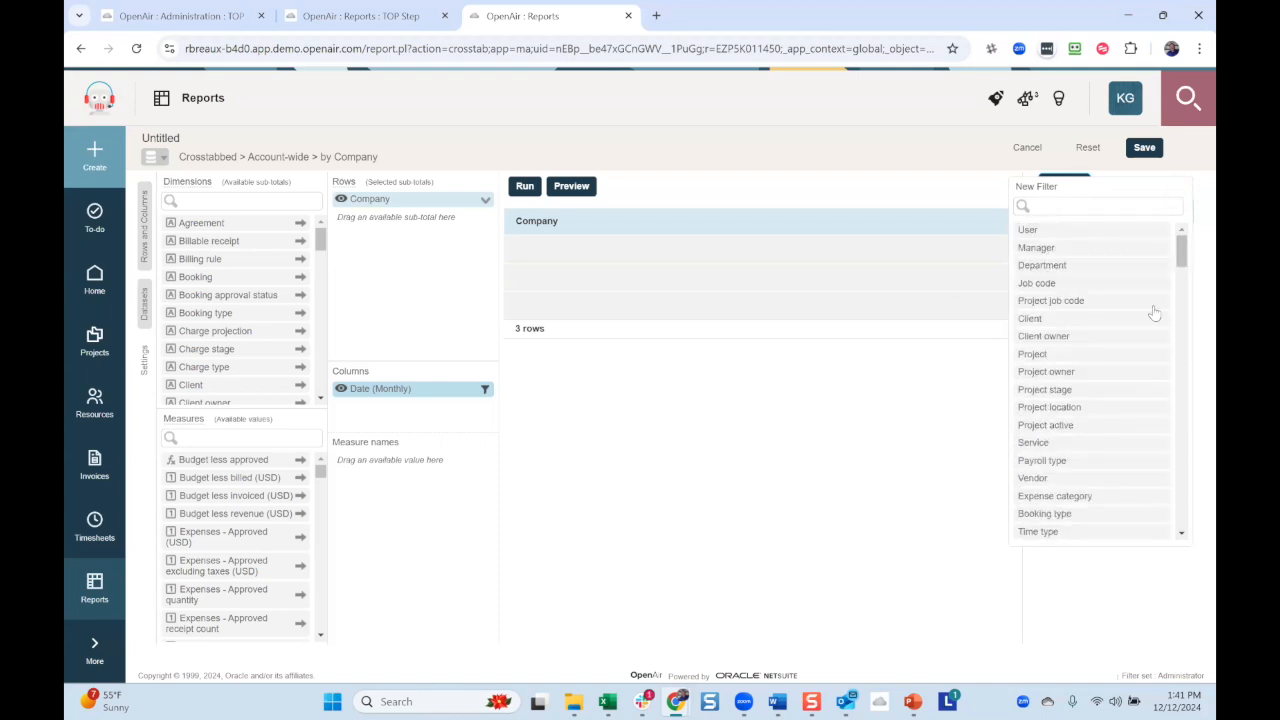
click(1074, 206)
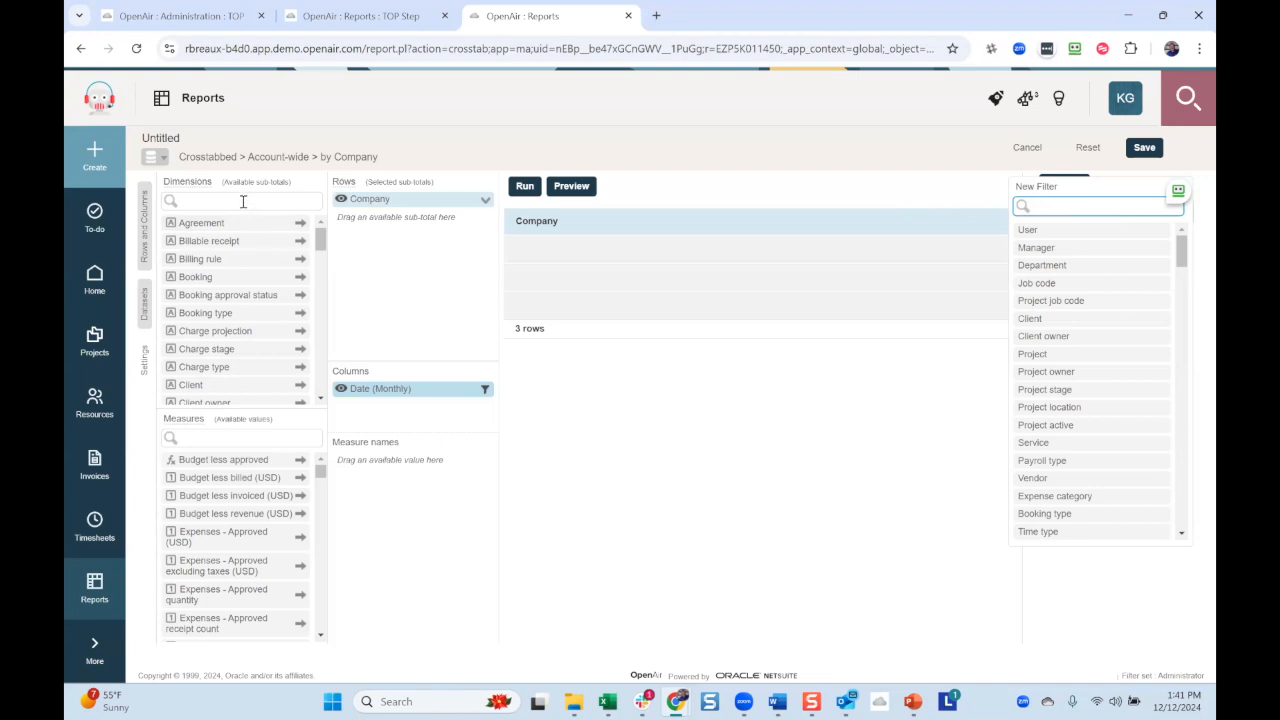
Step: Search the dimensions for "cust" and "clie", and add Client as a row subtotal below Company
click(243, 201)
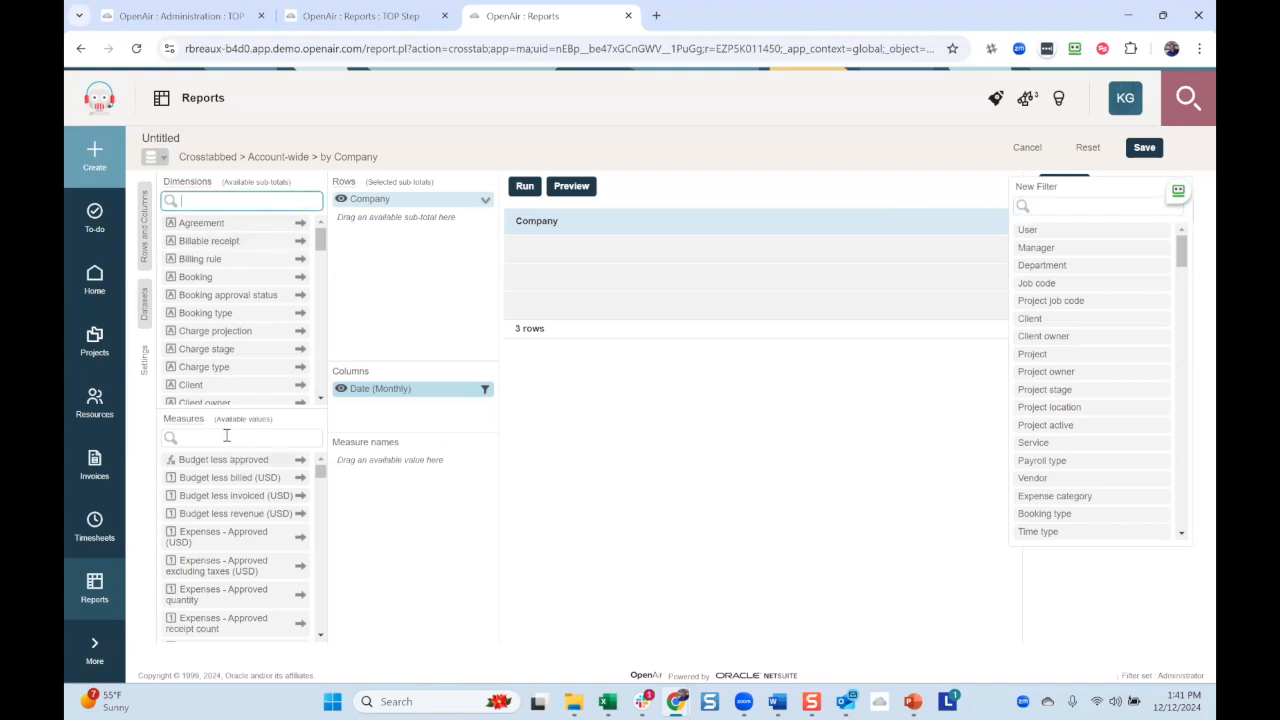
click(226, 436)
click(216, 201)
text(cust)
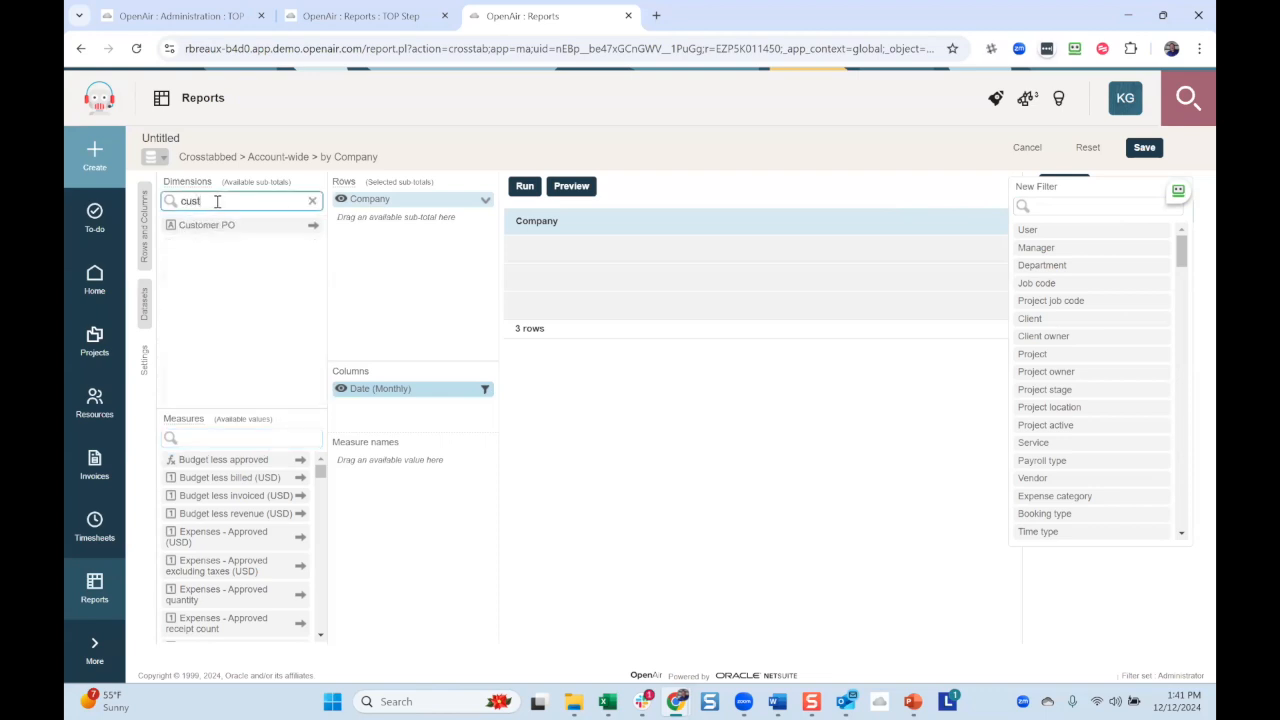
drag(217, 202, 167, 201)
text(clie)
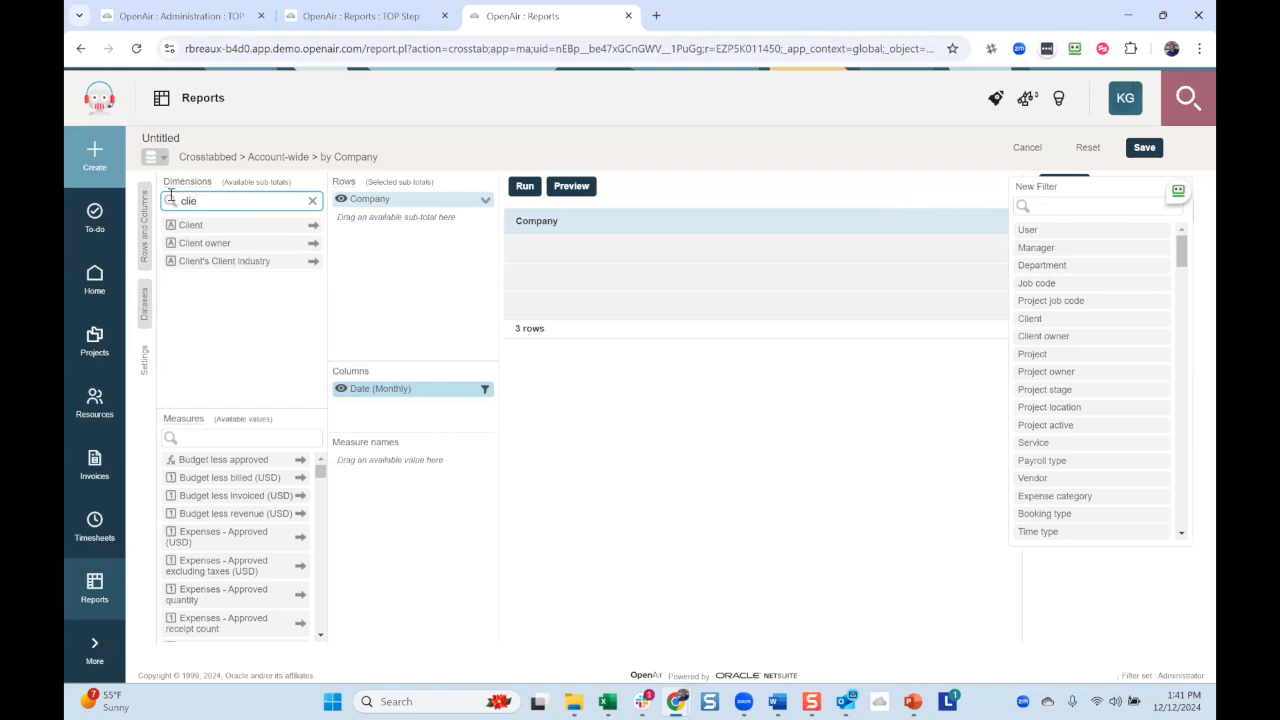
drag(237, 223, 391, 236)
click(300, 222)
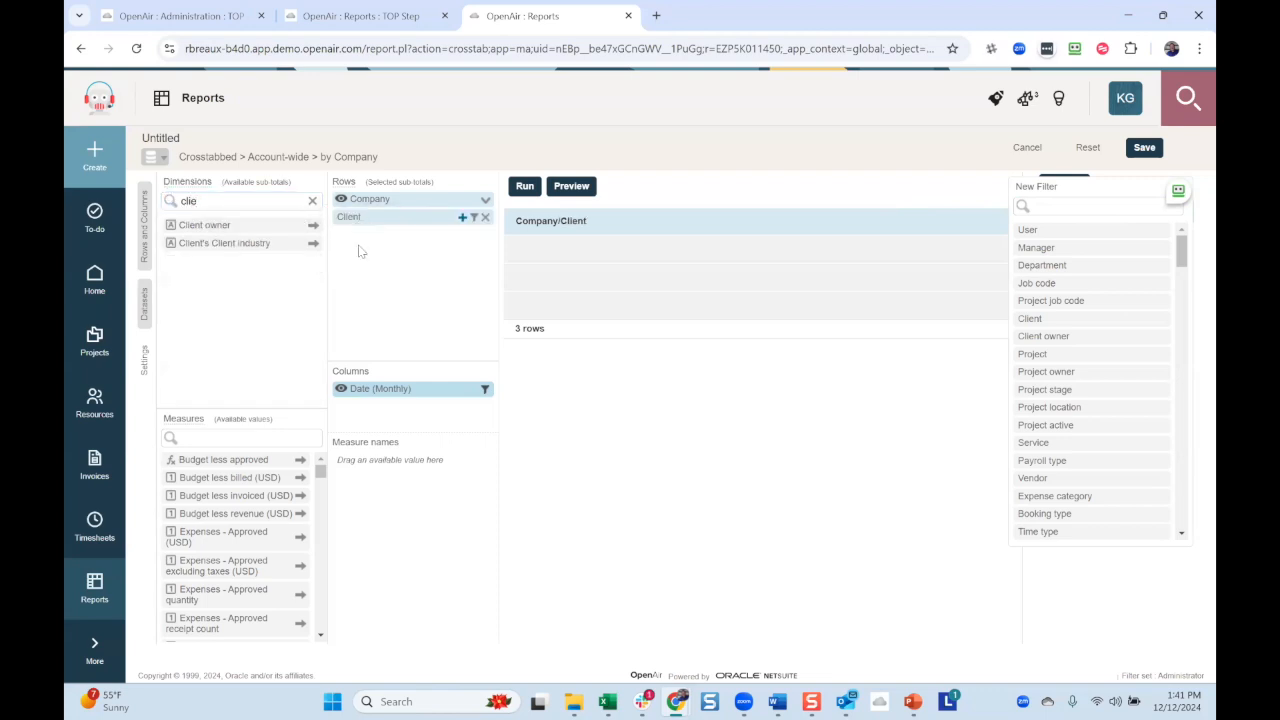
Step: Find the Project dimension with "proj", add it to the rows below Client, and hide the Company row
click(237, 197)
text(proj)
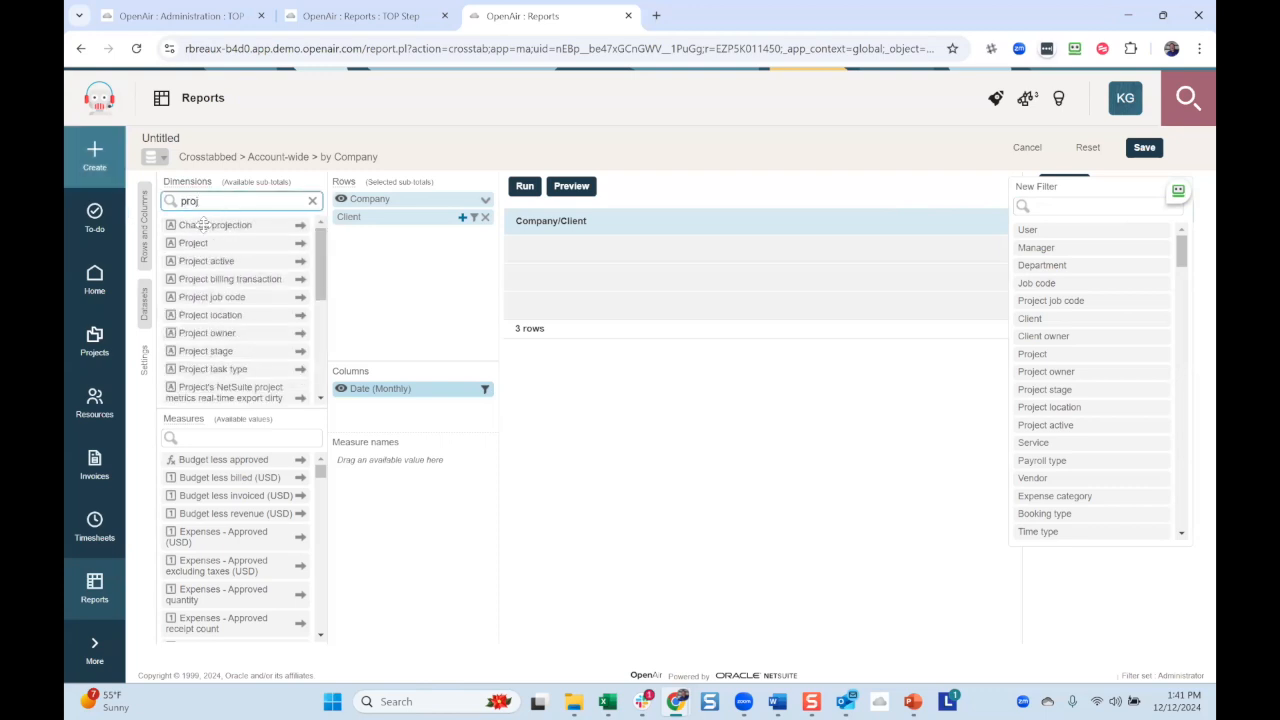
drag(266, 242, 412, 226)
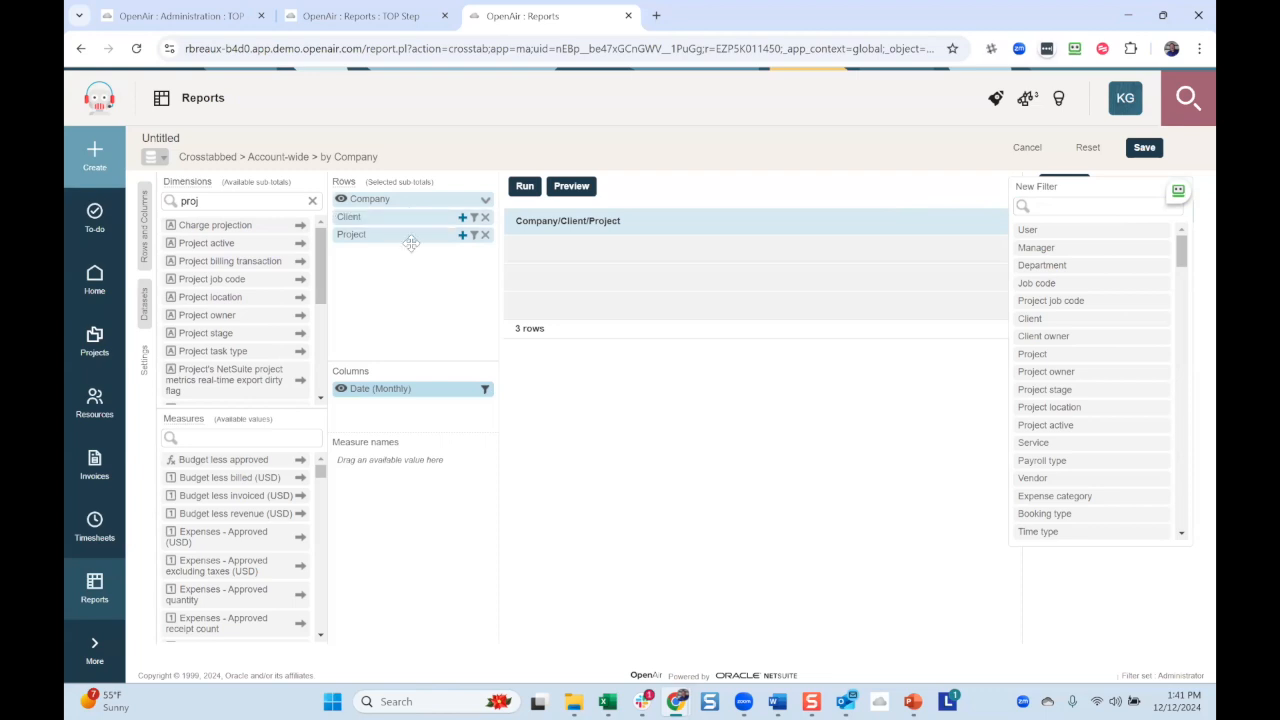
click(341, 199)
click(341, 199)
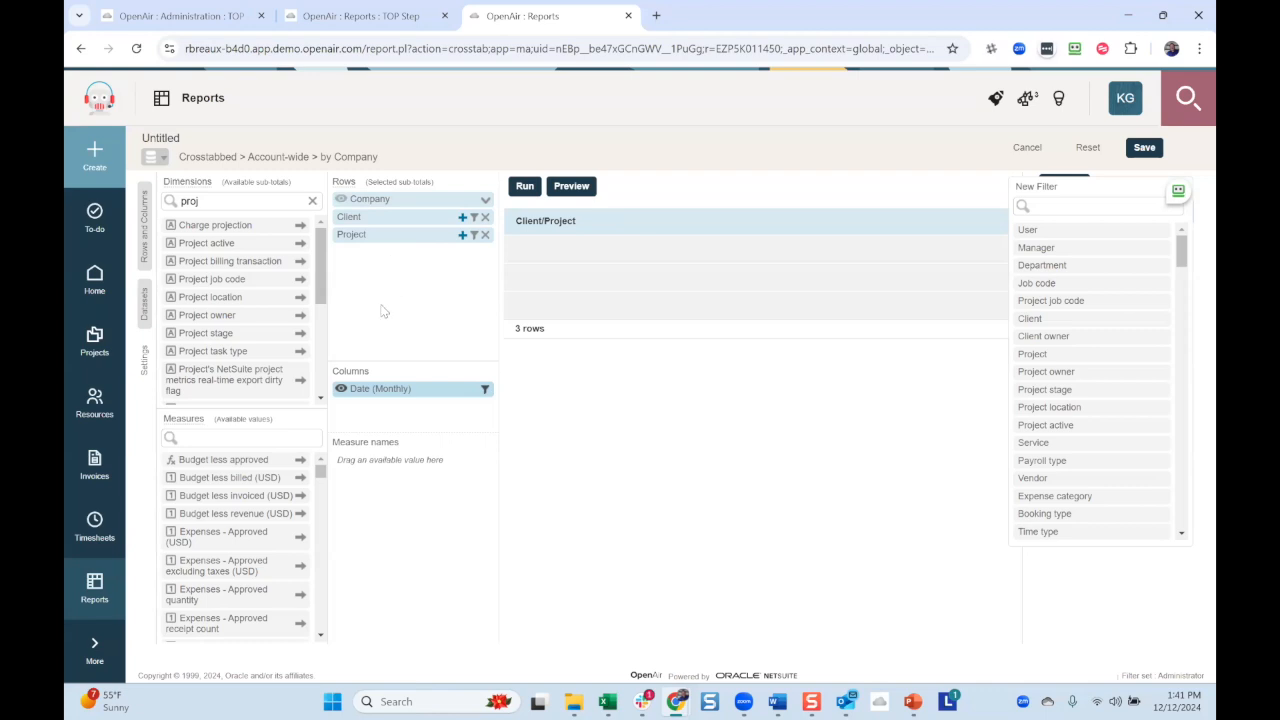
Step: Collapse the Rows and Columns and Datasets sections to give the report preview more room
click(266, 440)
click(143, 228)
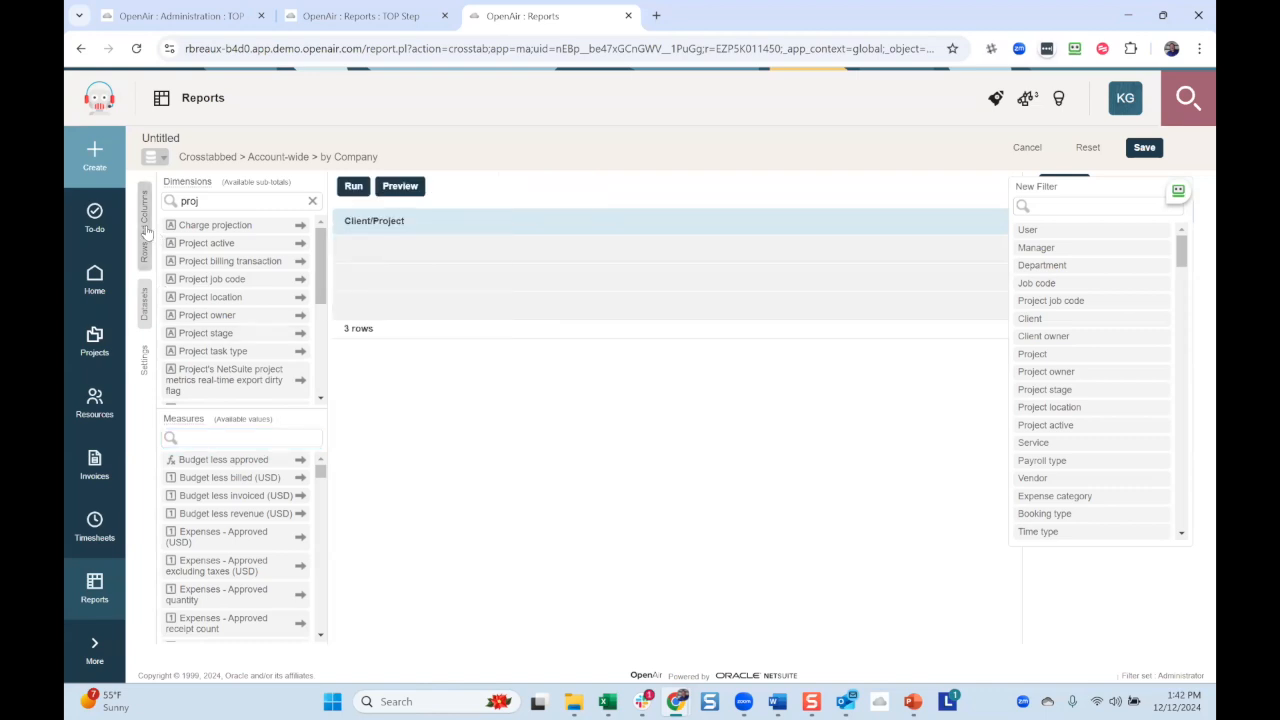
click(145, 311)
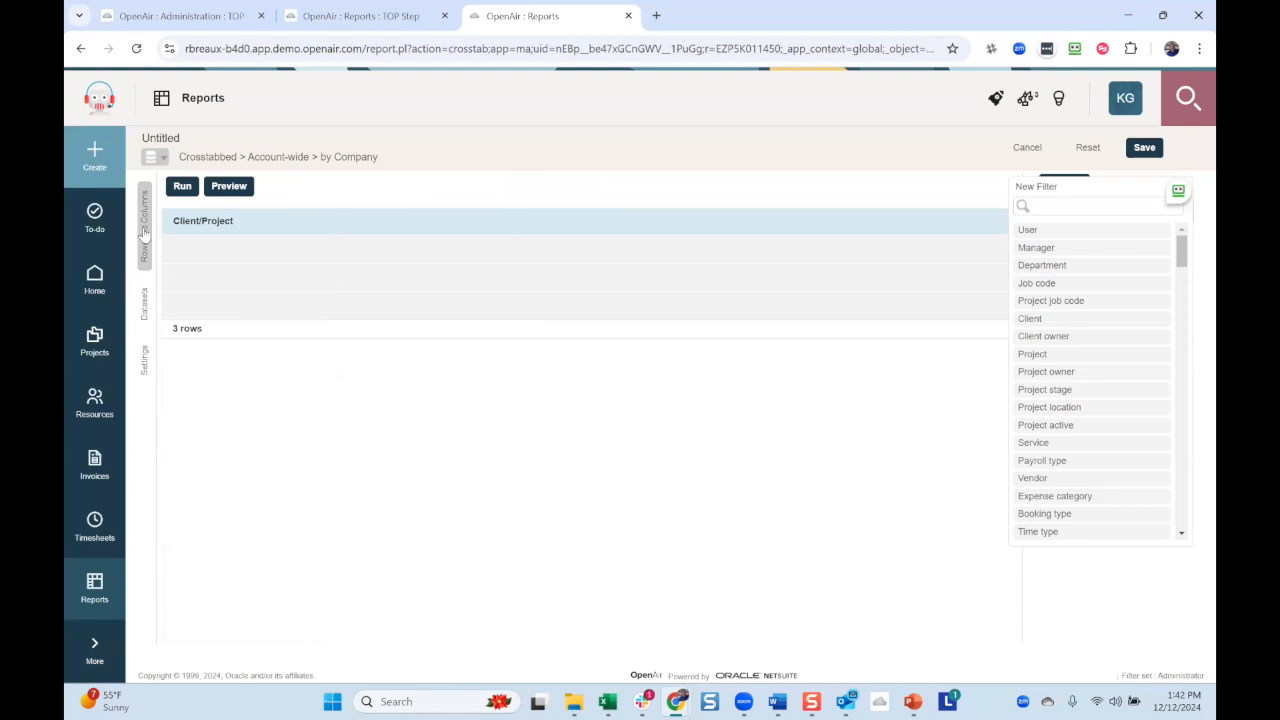
Step: Review the report's Settings, from Options through Usage designations, and open the report title for editing
click(144, 362)
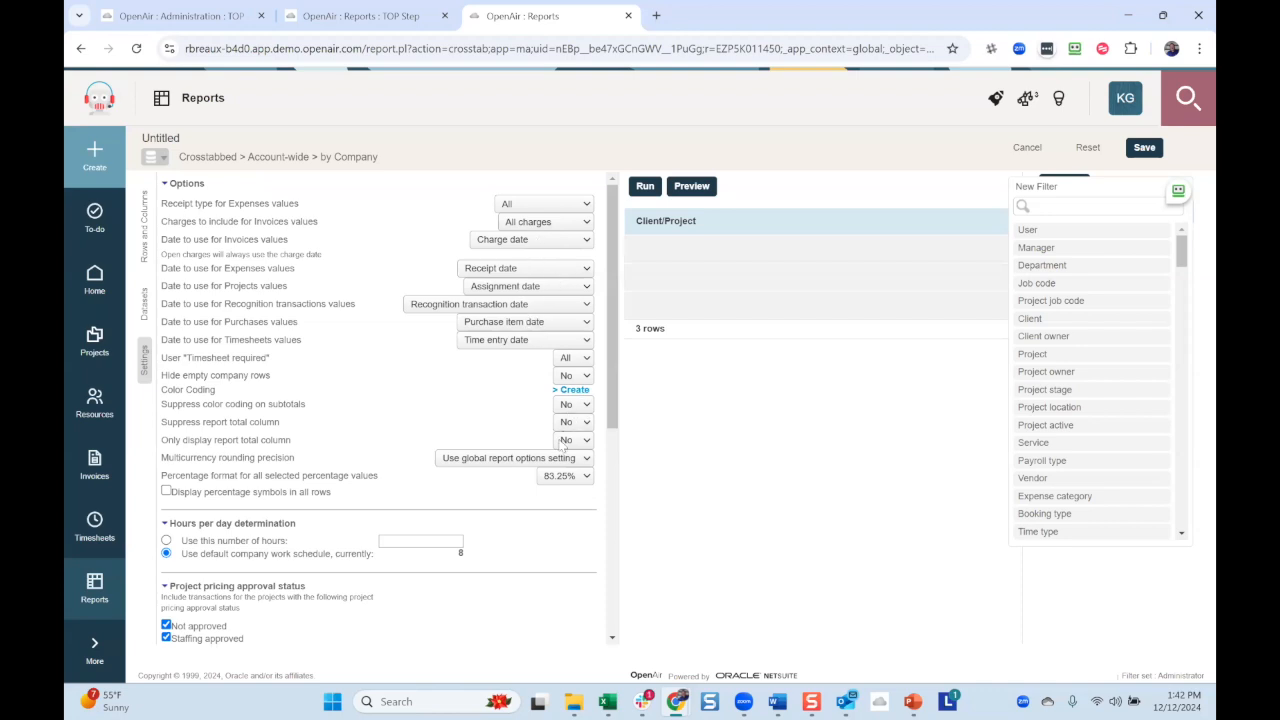
scroll(510, 535, down, 4)
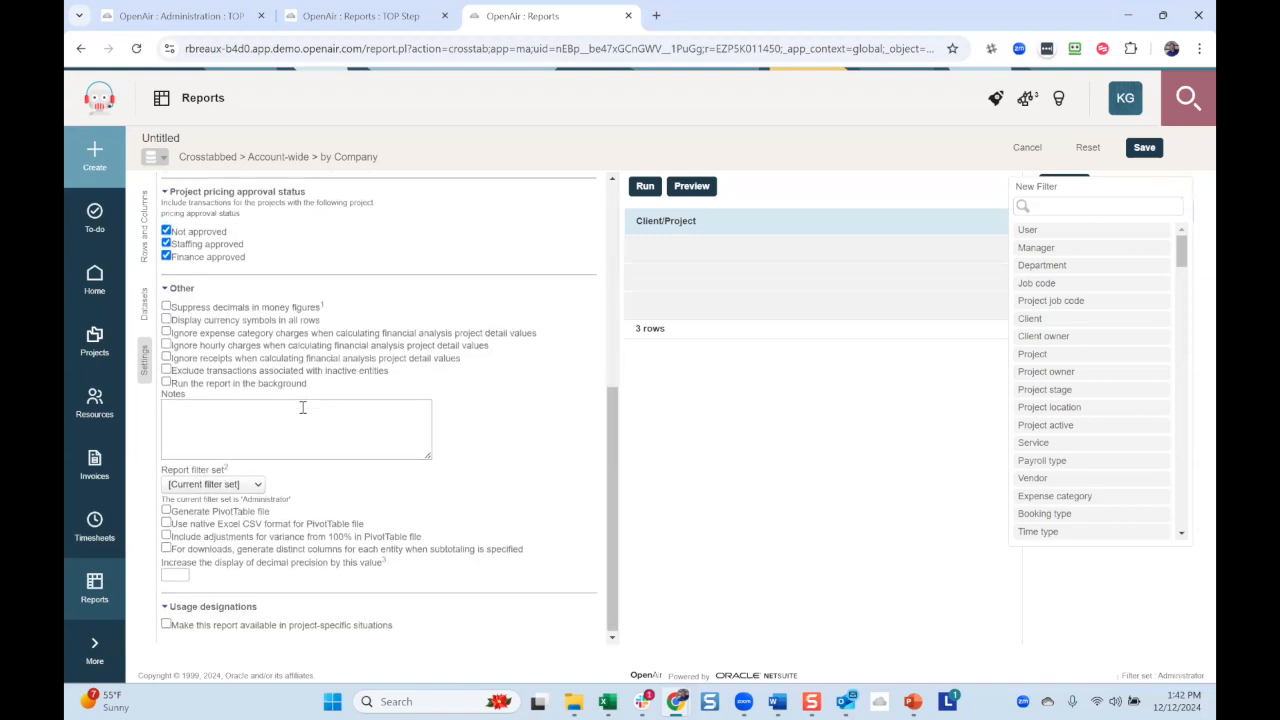
scroll(315, 430, up, 4)
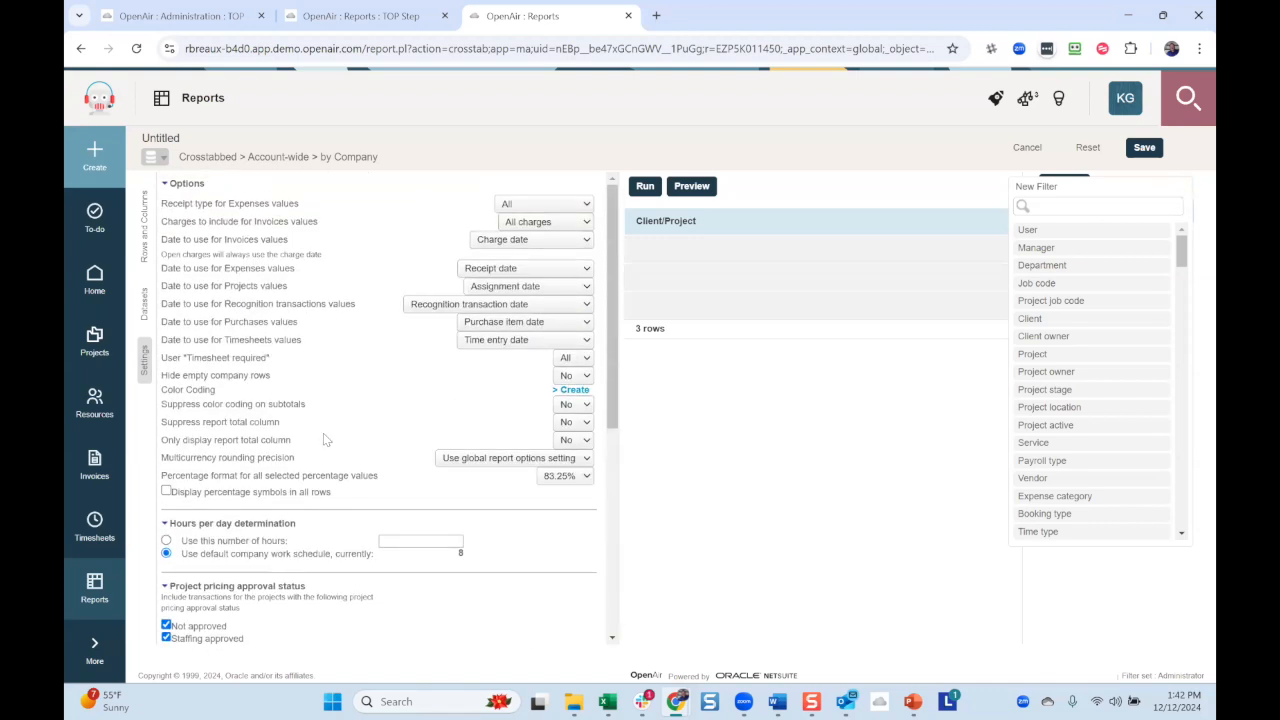
scroll(322, 435, down, 4)
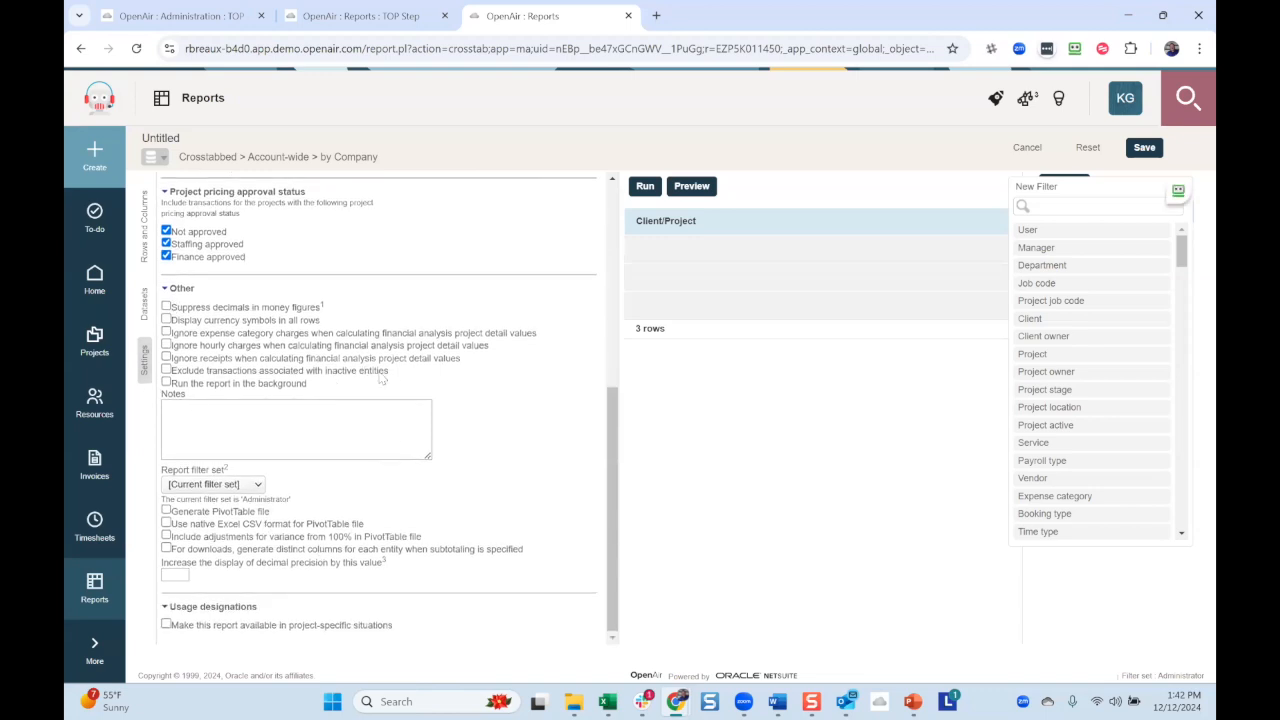
scroll(518, 435, up, 5)
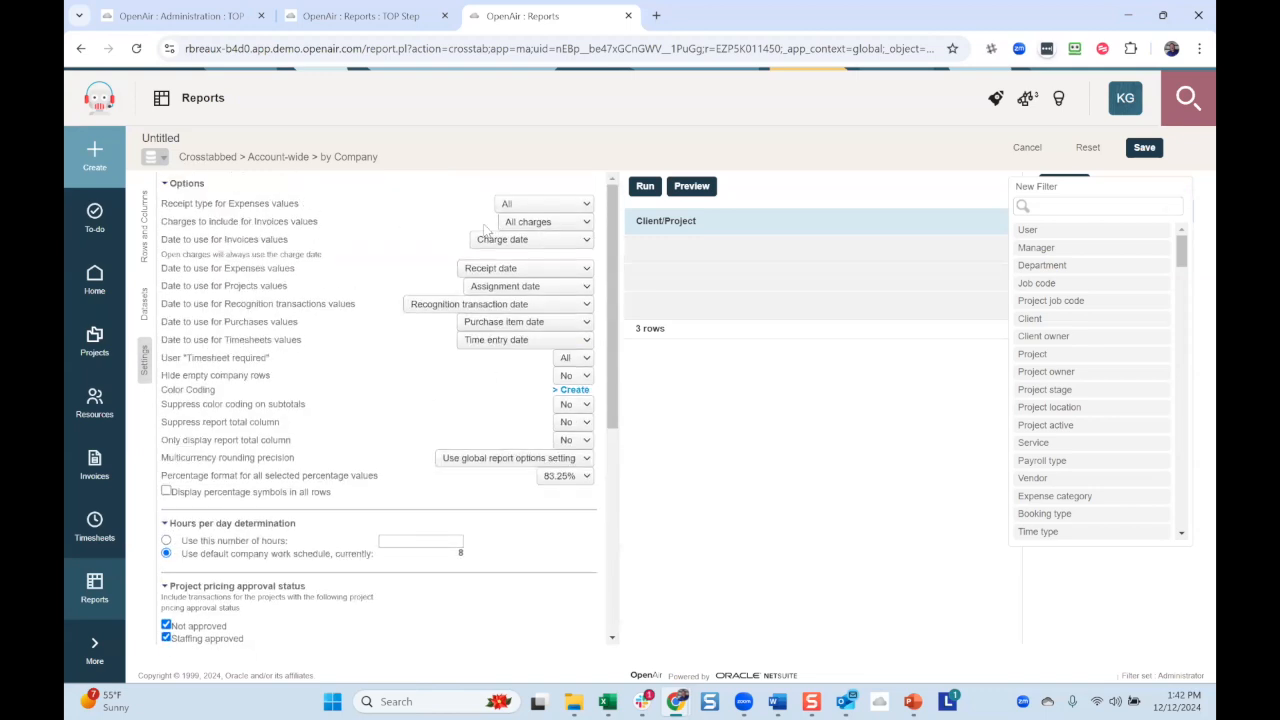
click(164, 137)
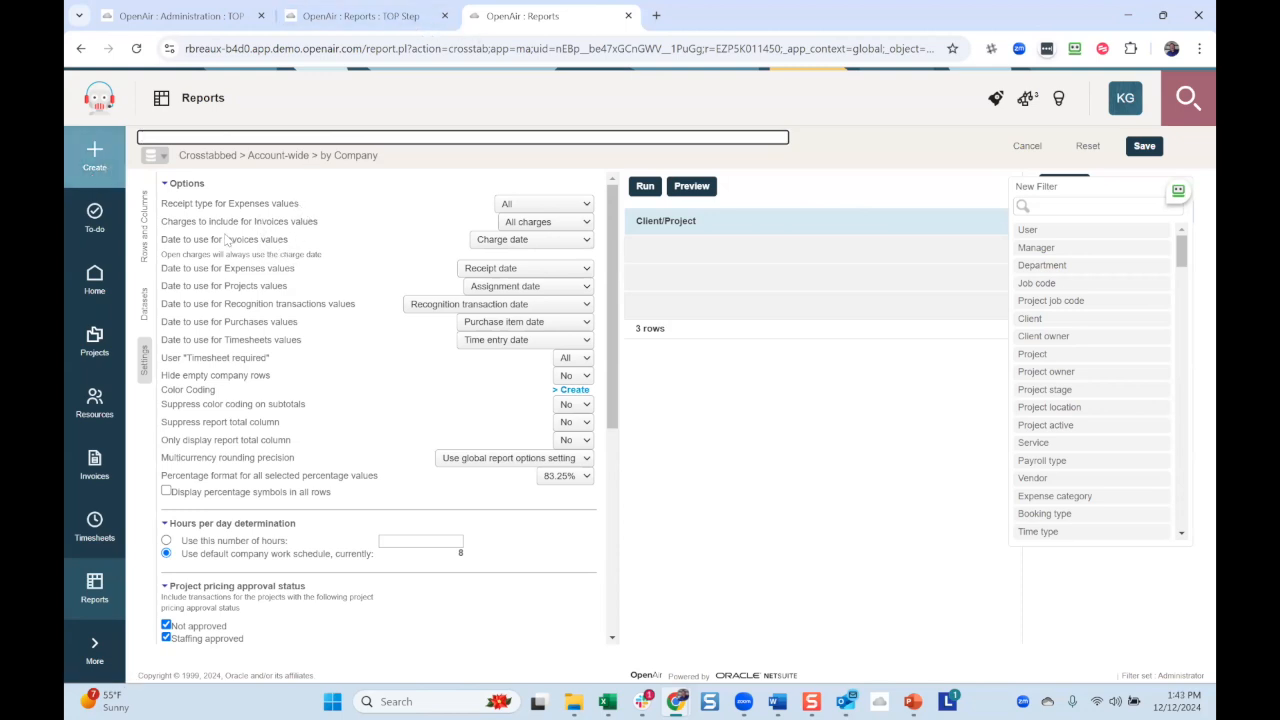
Step: Create another new report and open its selection of crosstabbed and tabular datasets
click(96, 164)
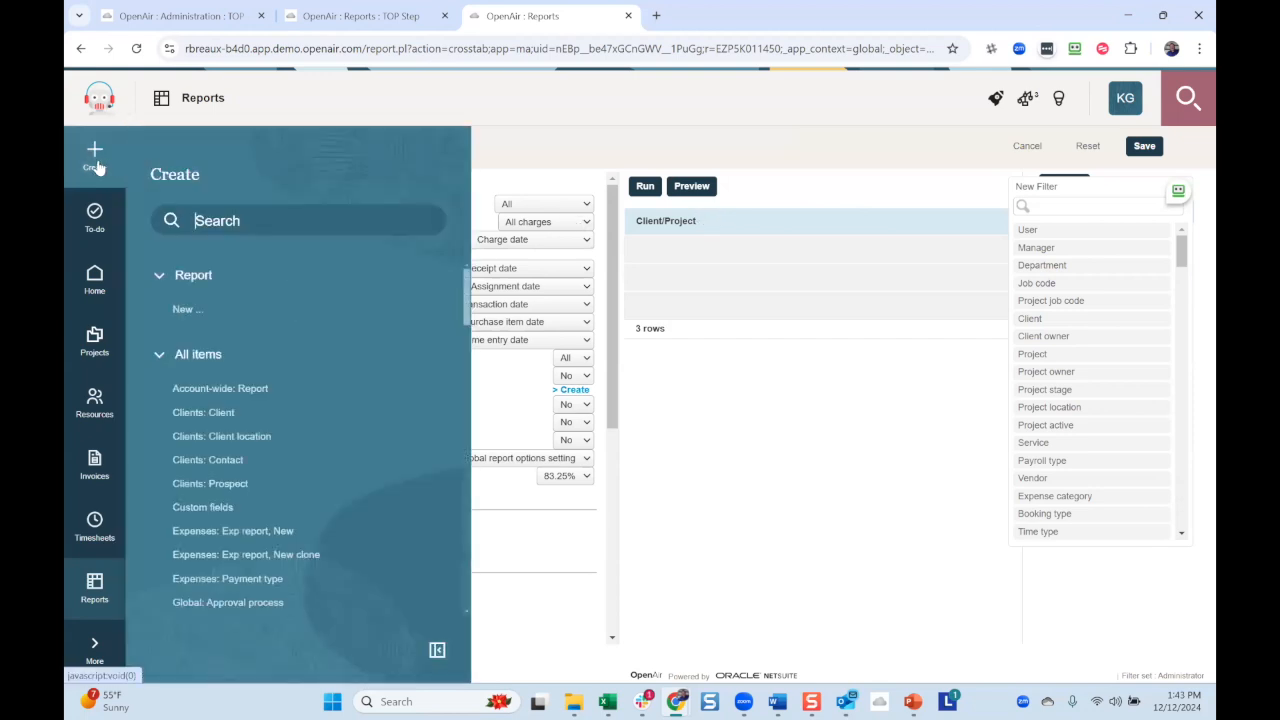
click(183, 312)
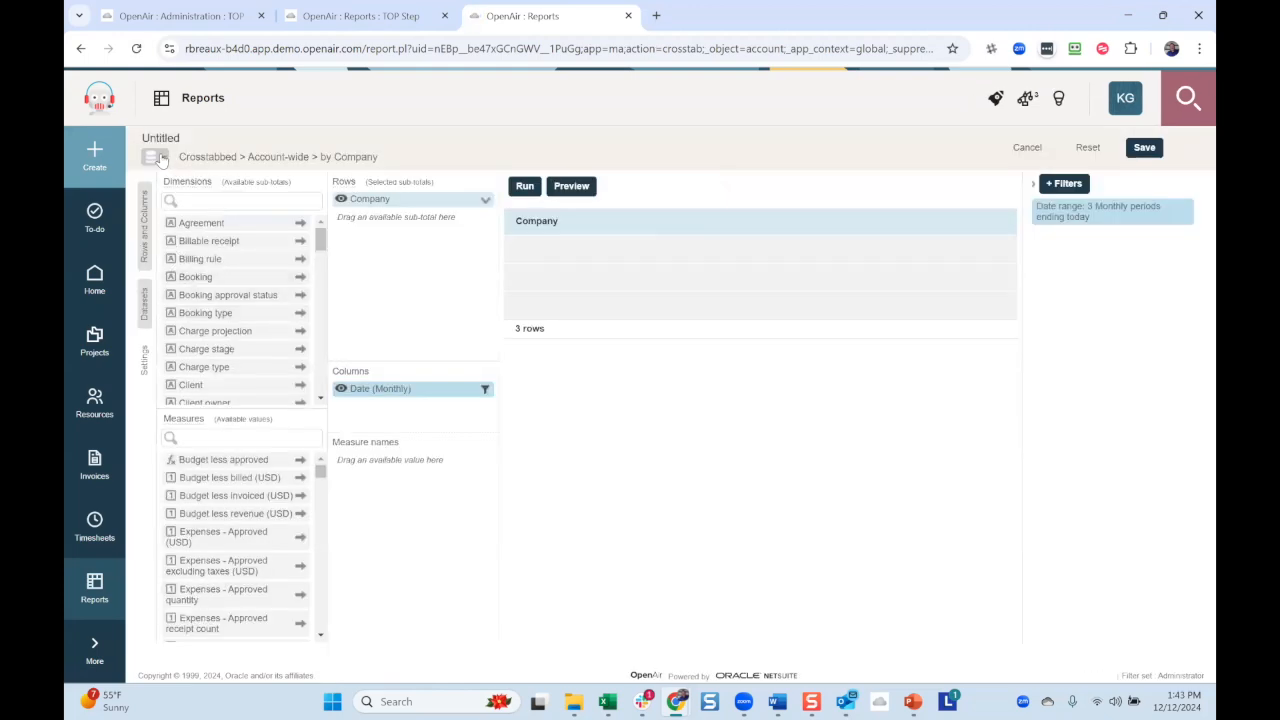
click(154, 158)
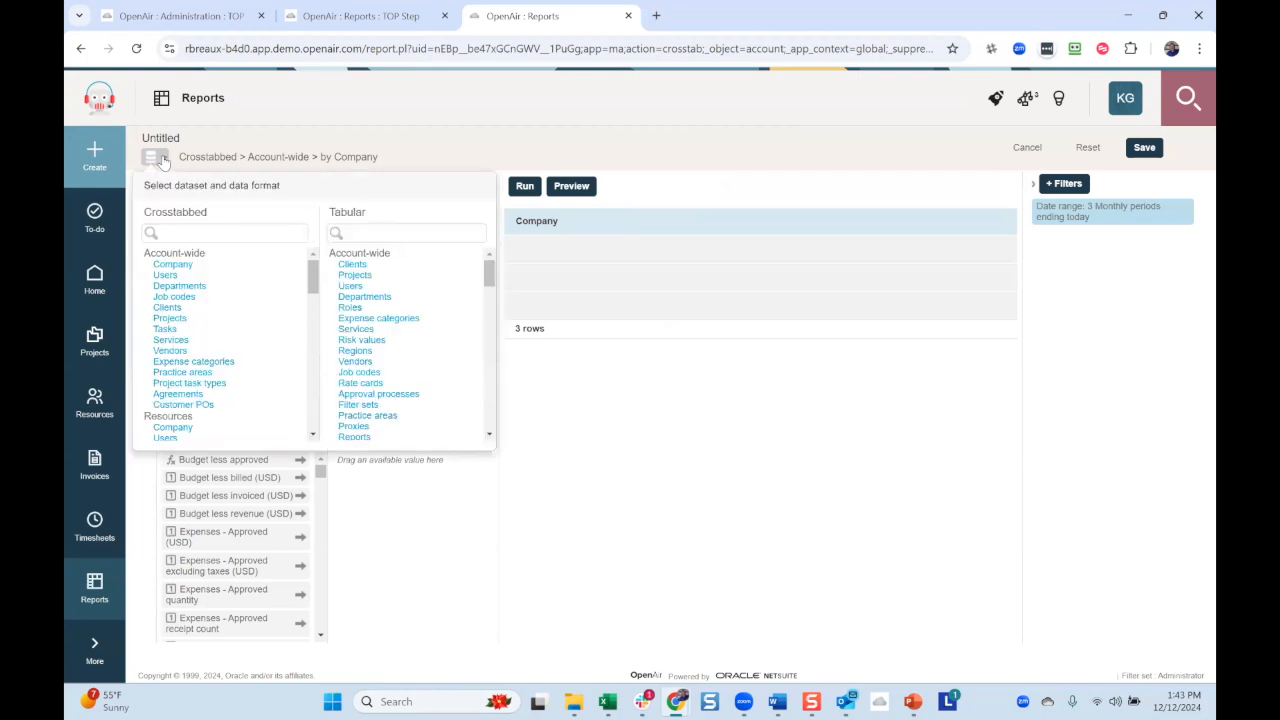